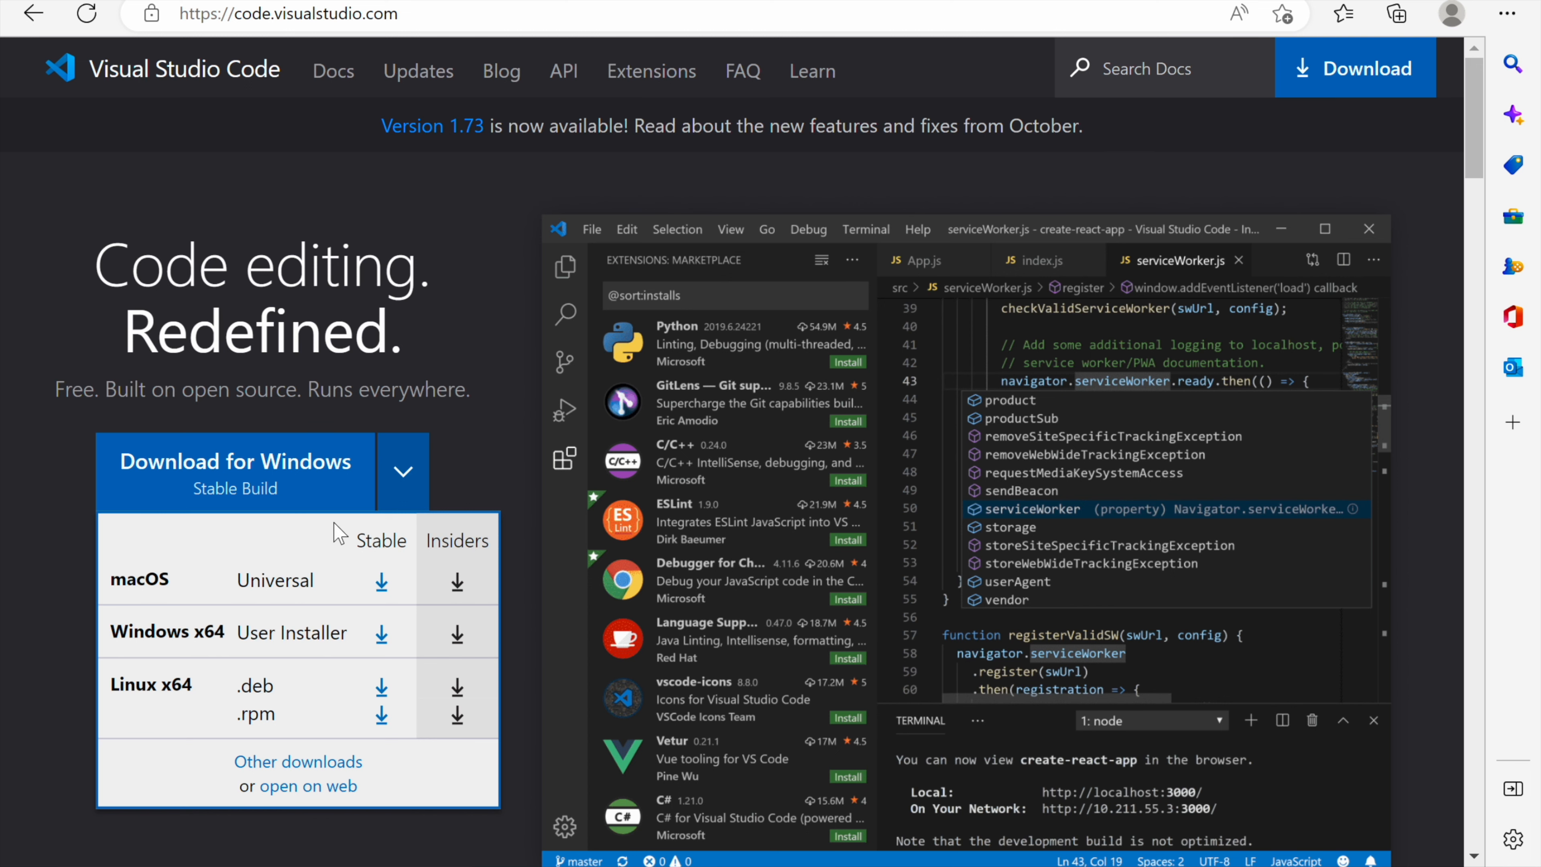
Step: Download the stable Visual Studio Code build for Windows and run the VSCodeUserSetup-arm64-1.73.1 (1) installer
{"action": "left_click", "coordinate": [320, 495]}
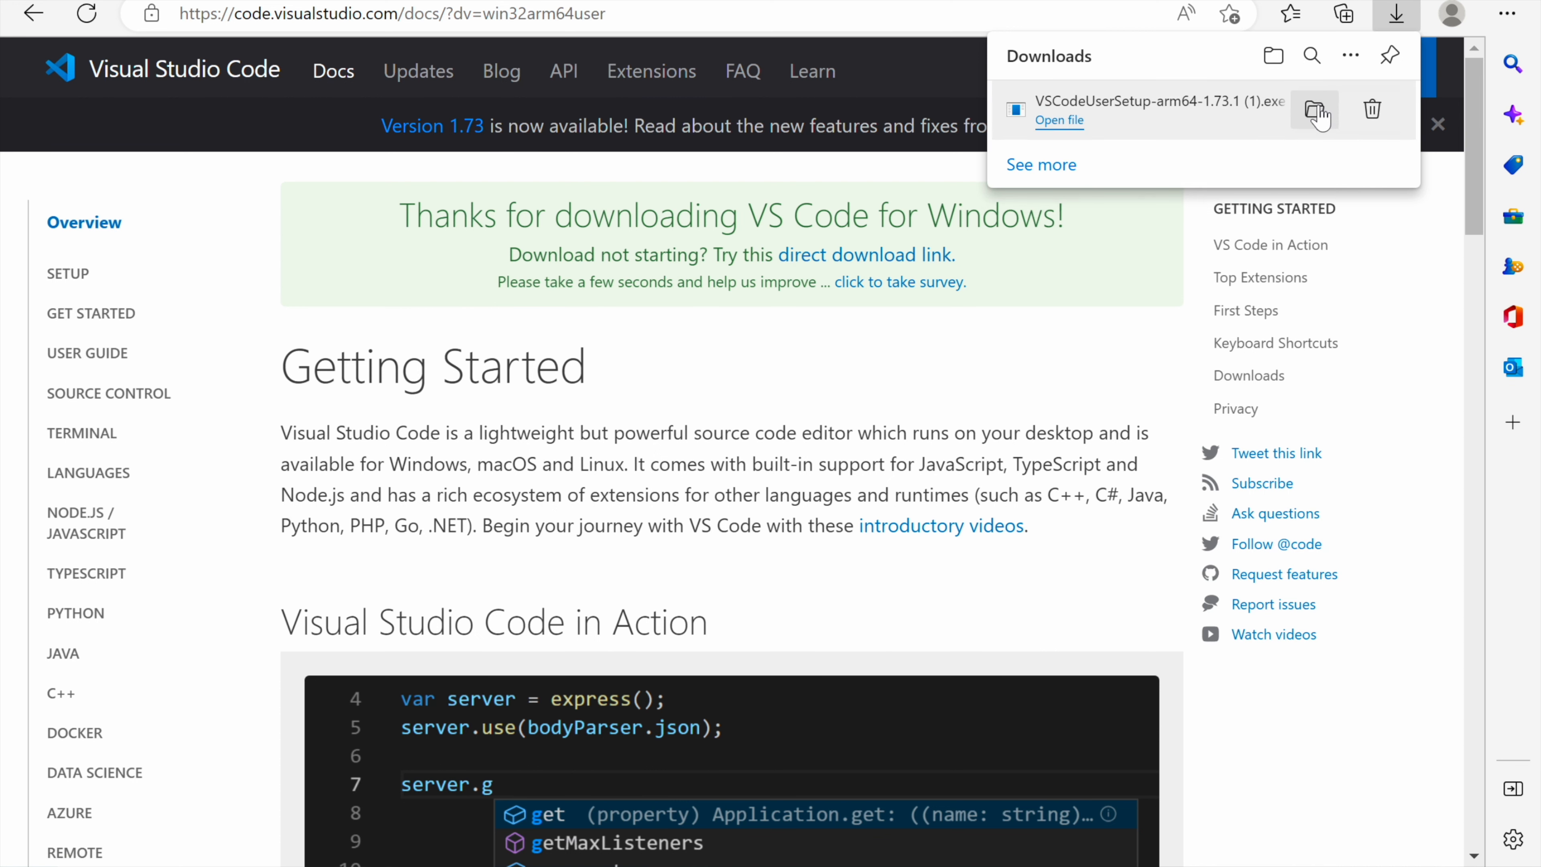
{"action": "left_click", "coordinate": [1323, 116]}
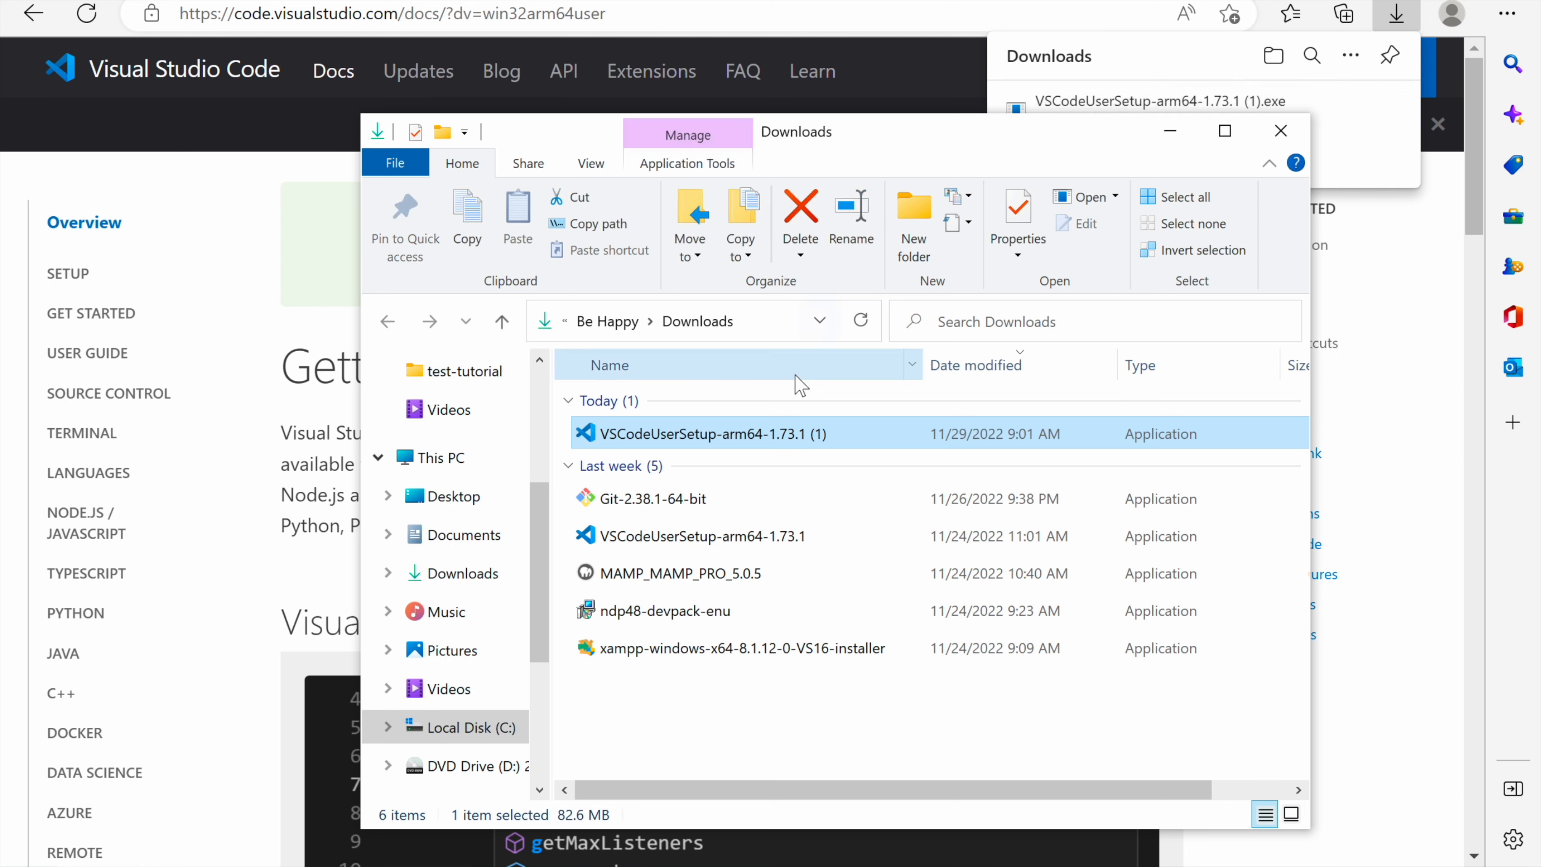
{"action": "double_click", "coordinate": [728, 435]}
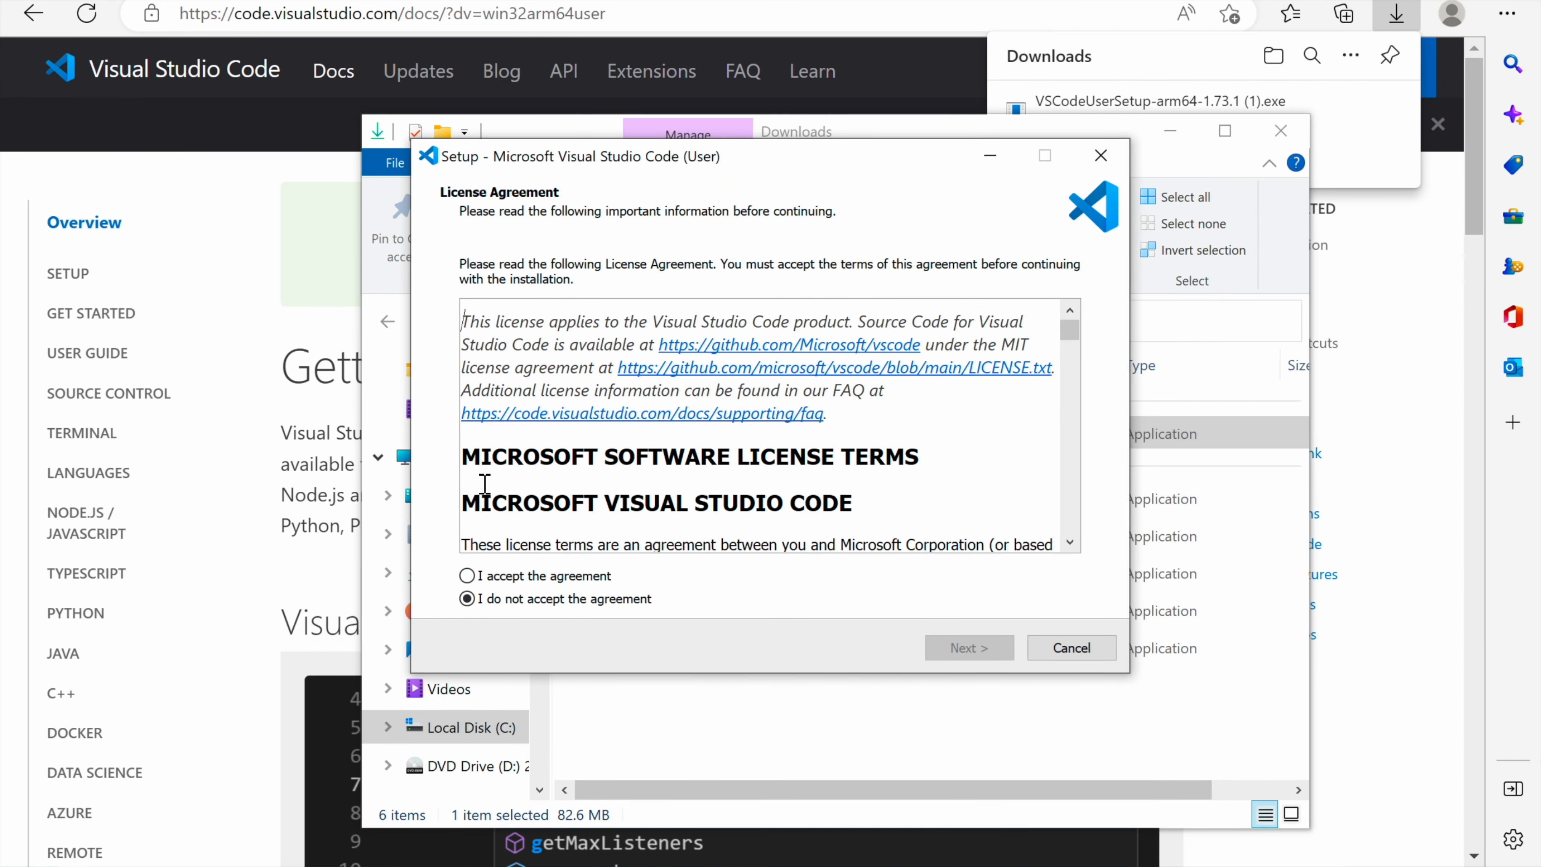
Step: Accept the license agreement and set the installation destination to C:\Microsoft VS Code
{"action": "left_click", "coordinate": [468, 576]}
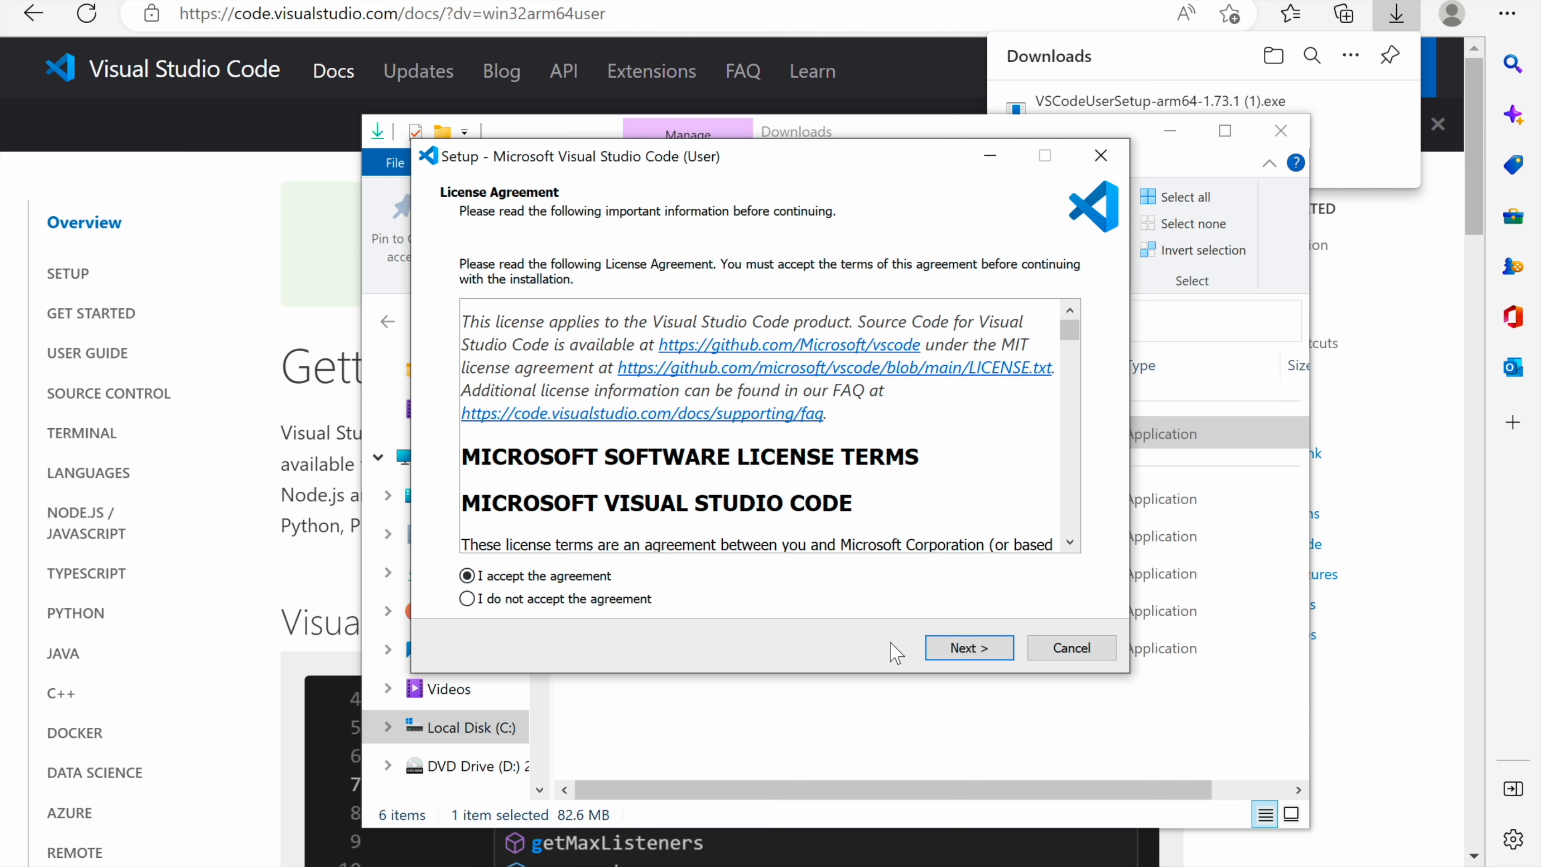
{"action": "left_click", "coordinate": [1003, 649]}
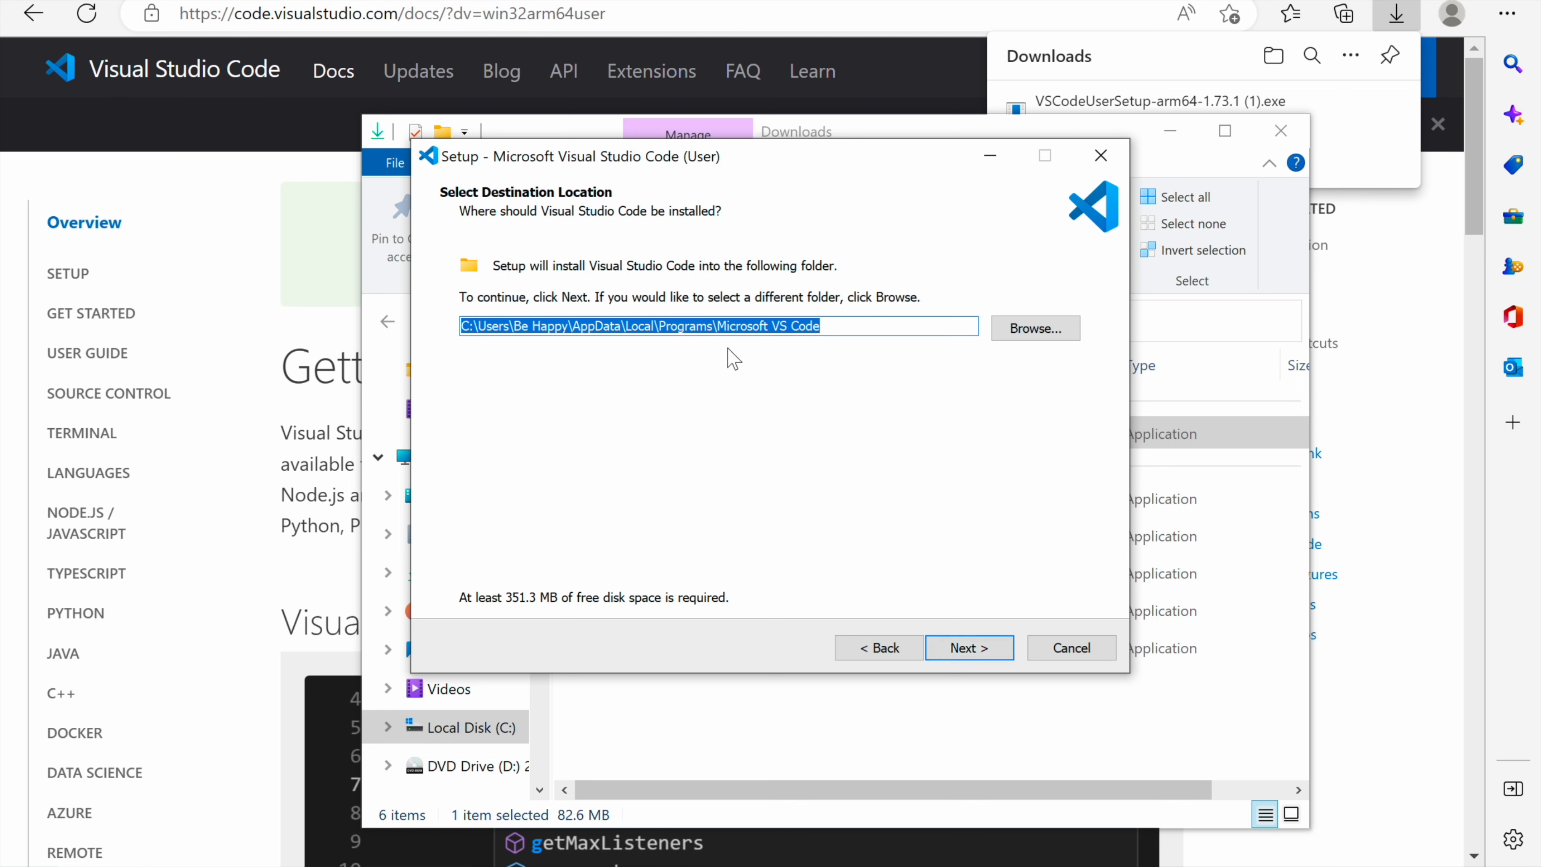
{"action": "left_click", "coordinate": [848, 327]}
{"action": "left_click_drag", "start_coordinate": [846, 327], "coordinate": [444, 305]}
{"action": "left_click", "coordinate": [1035, 329]}
{"action": "left_click", "coordinate": [674, 358]}
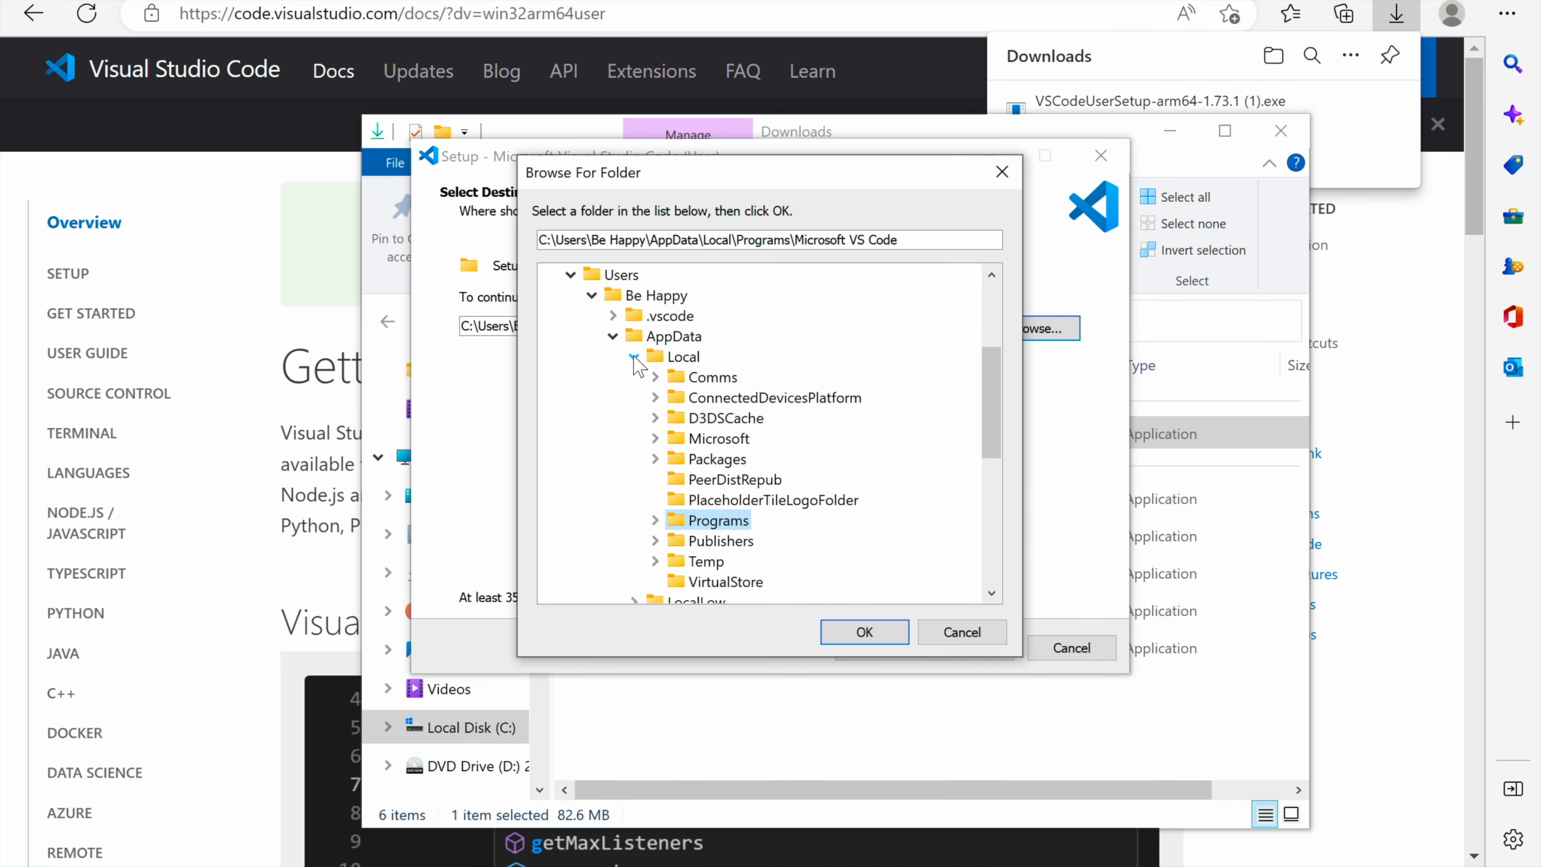
{"action": "left_click", "coordinate": [633, 356]}
{"action": "left_click", "coordinate": [613, 336]}
{"action": "left_click", "coordinate": [593, 296]}
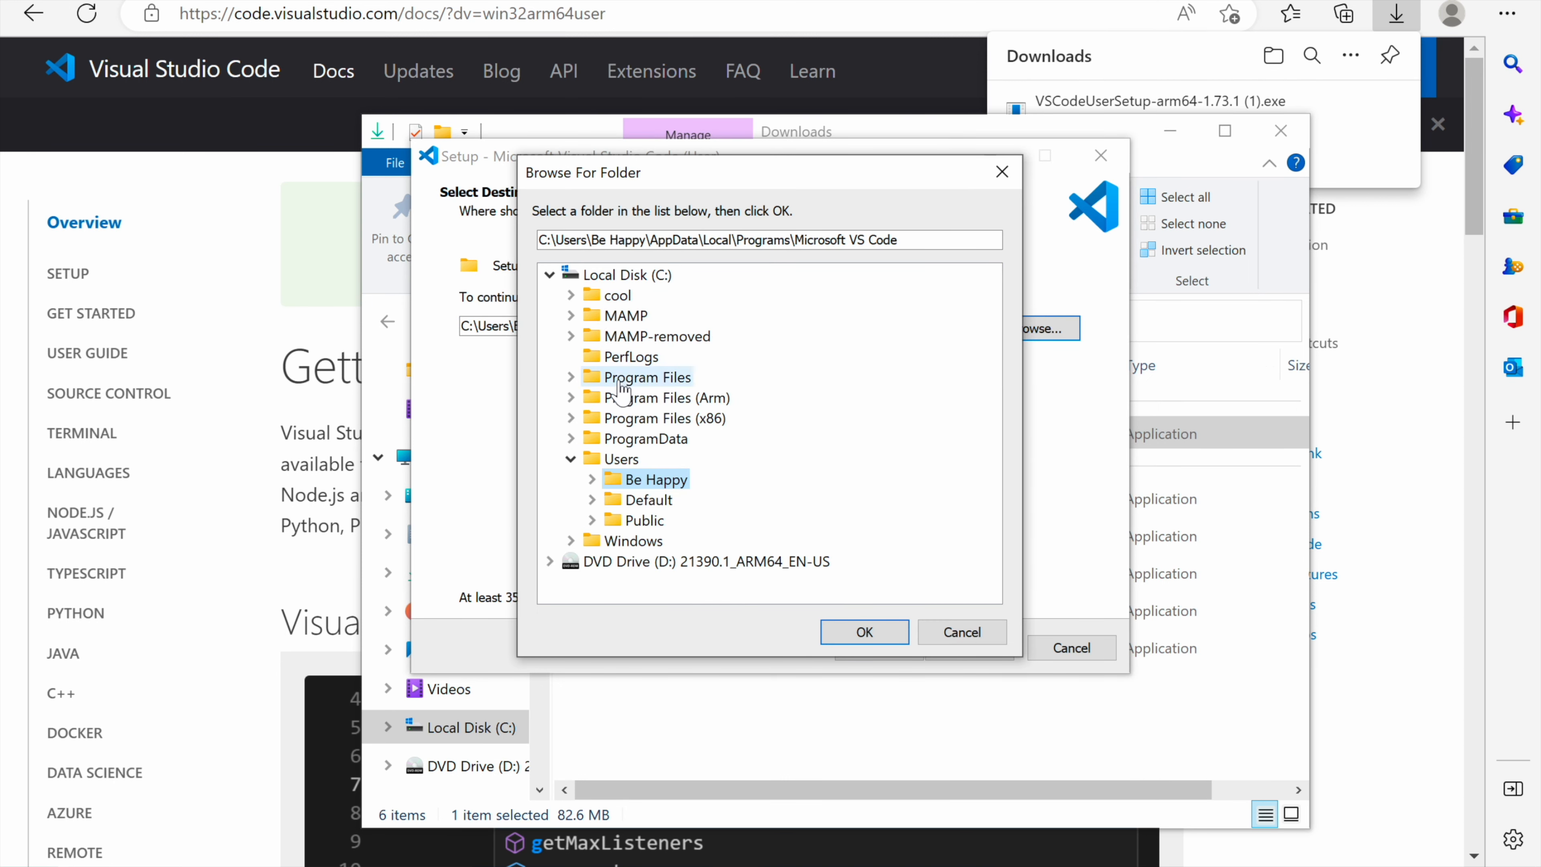
{"action": "left_click", "coordinate": [615, 276]}
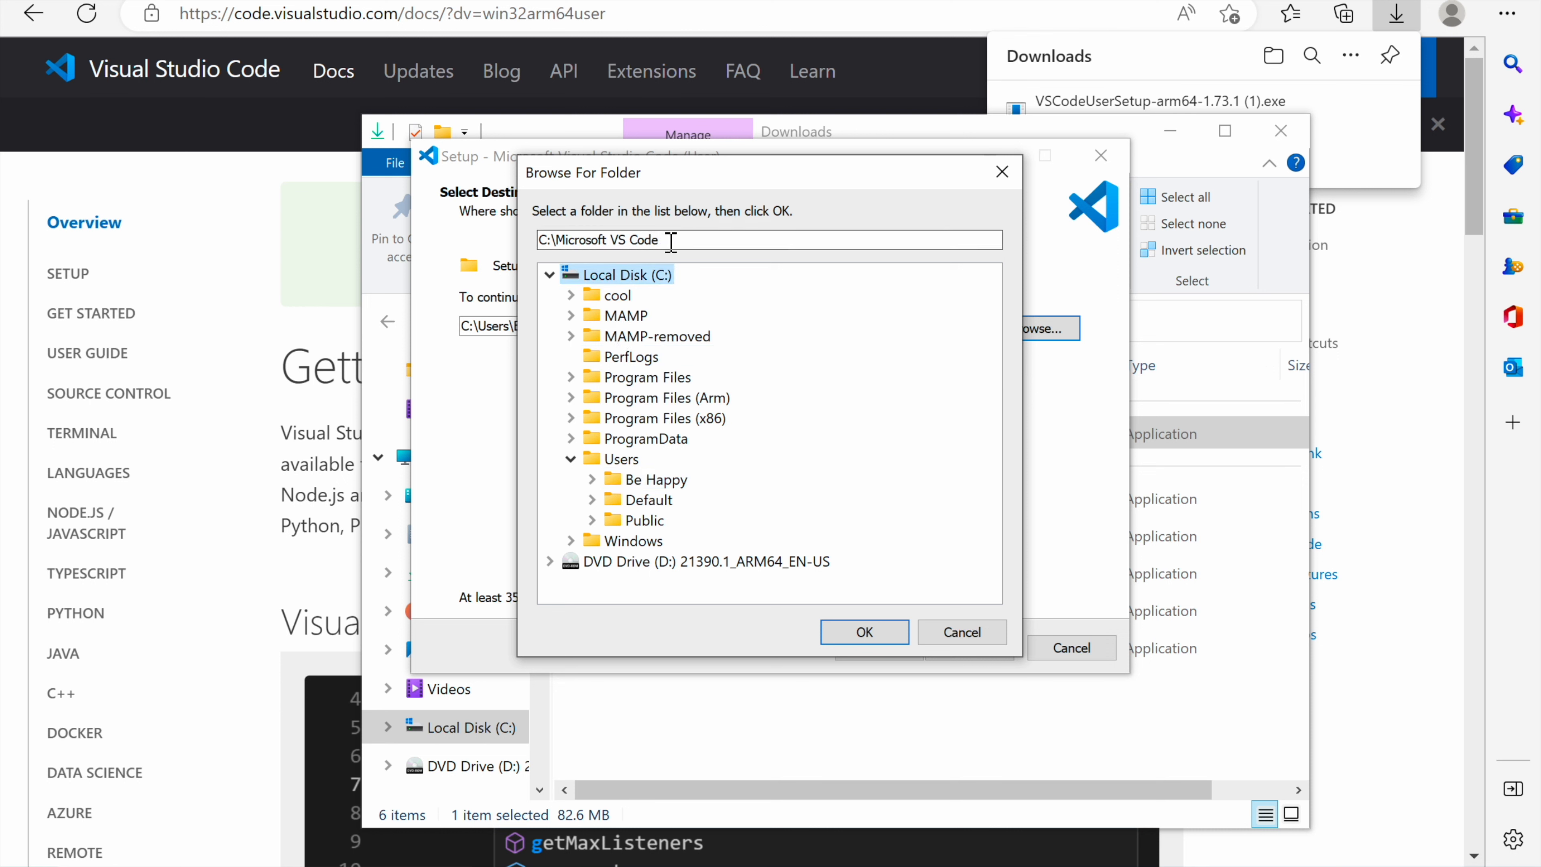
{"action": "left_click", "coordinate": [865, 632]}
{"action": "left_click", "coordinate": [969, 648]}
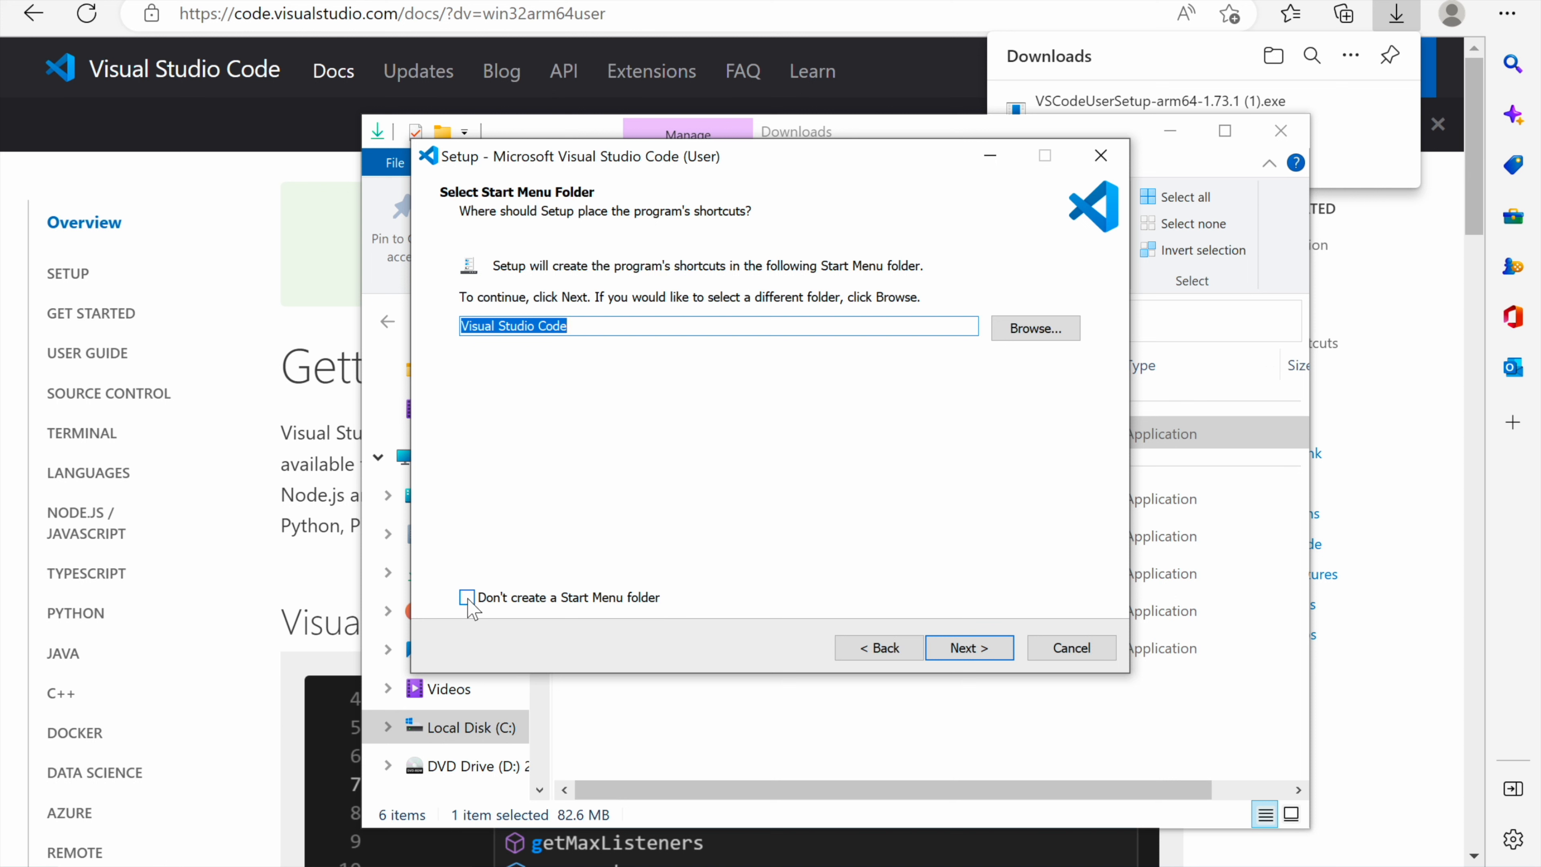
Step: Install with the Visual Studio Code Start Menu folder and all additional tasks selected, and launch the editor when finishing setup
{"action": "left_click", "coordinate": [969, 648]}
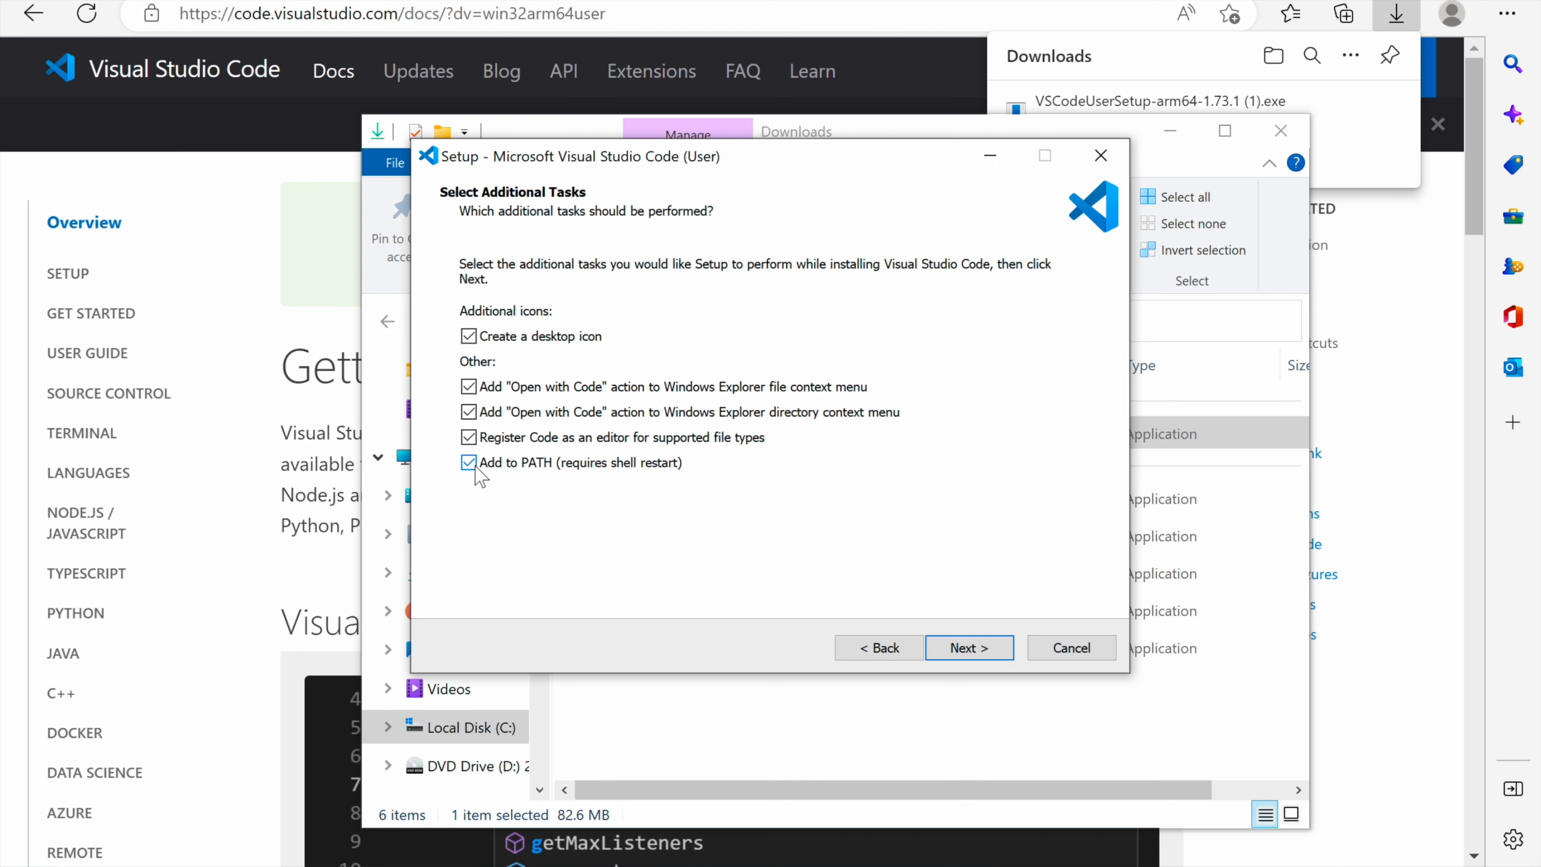
{"action": "left_click", "coordinate": [1008, 653]}
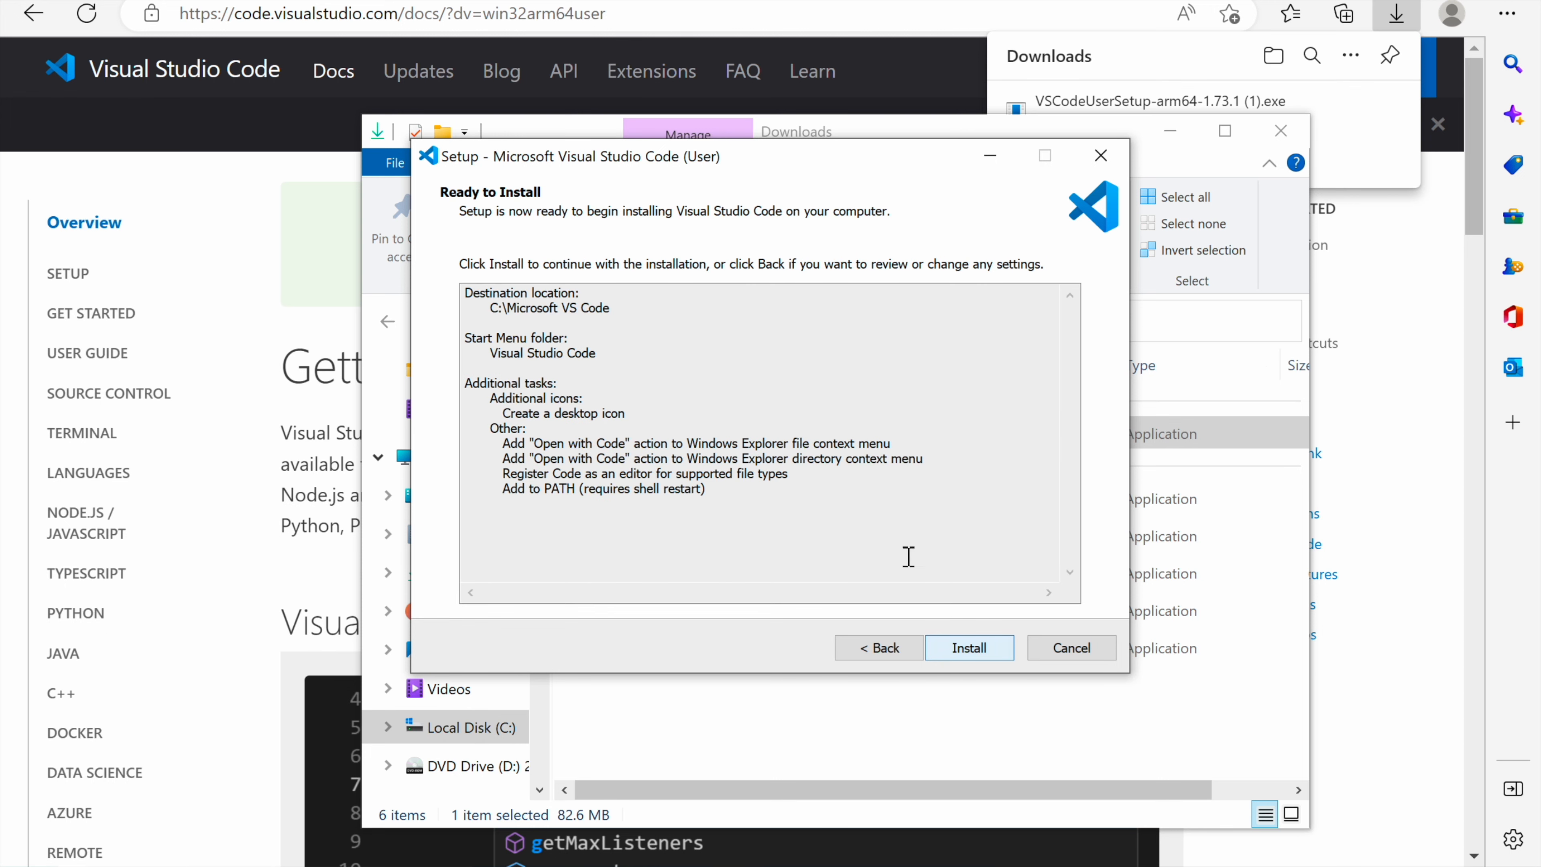
{"action": "left_click", "coordinate": [971, 648]}
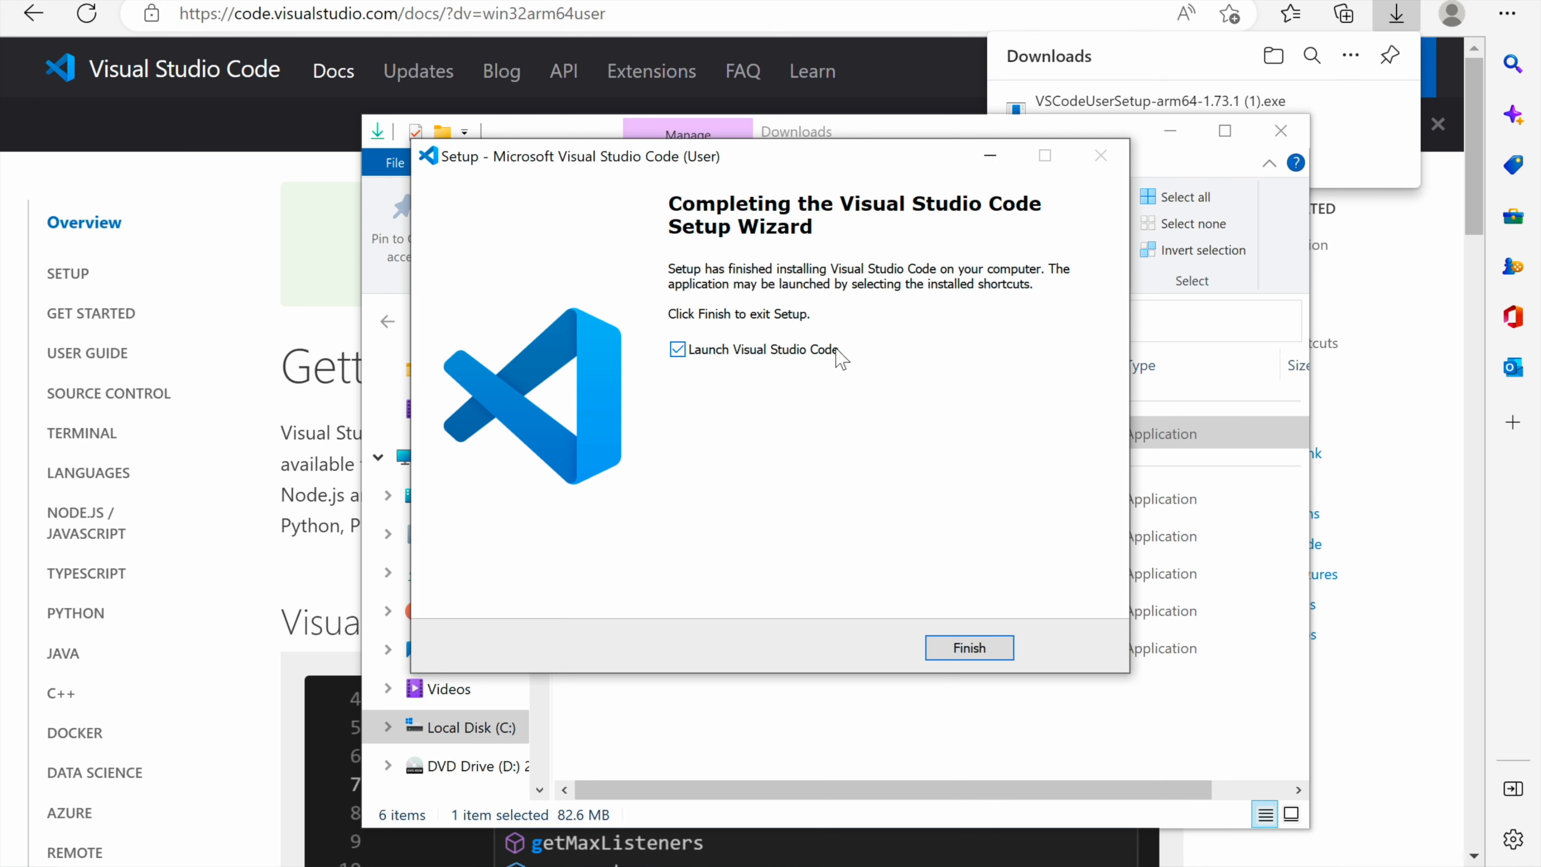
{"action": "left_click", "coordinate": [957, 651]}
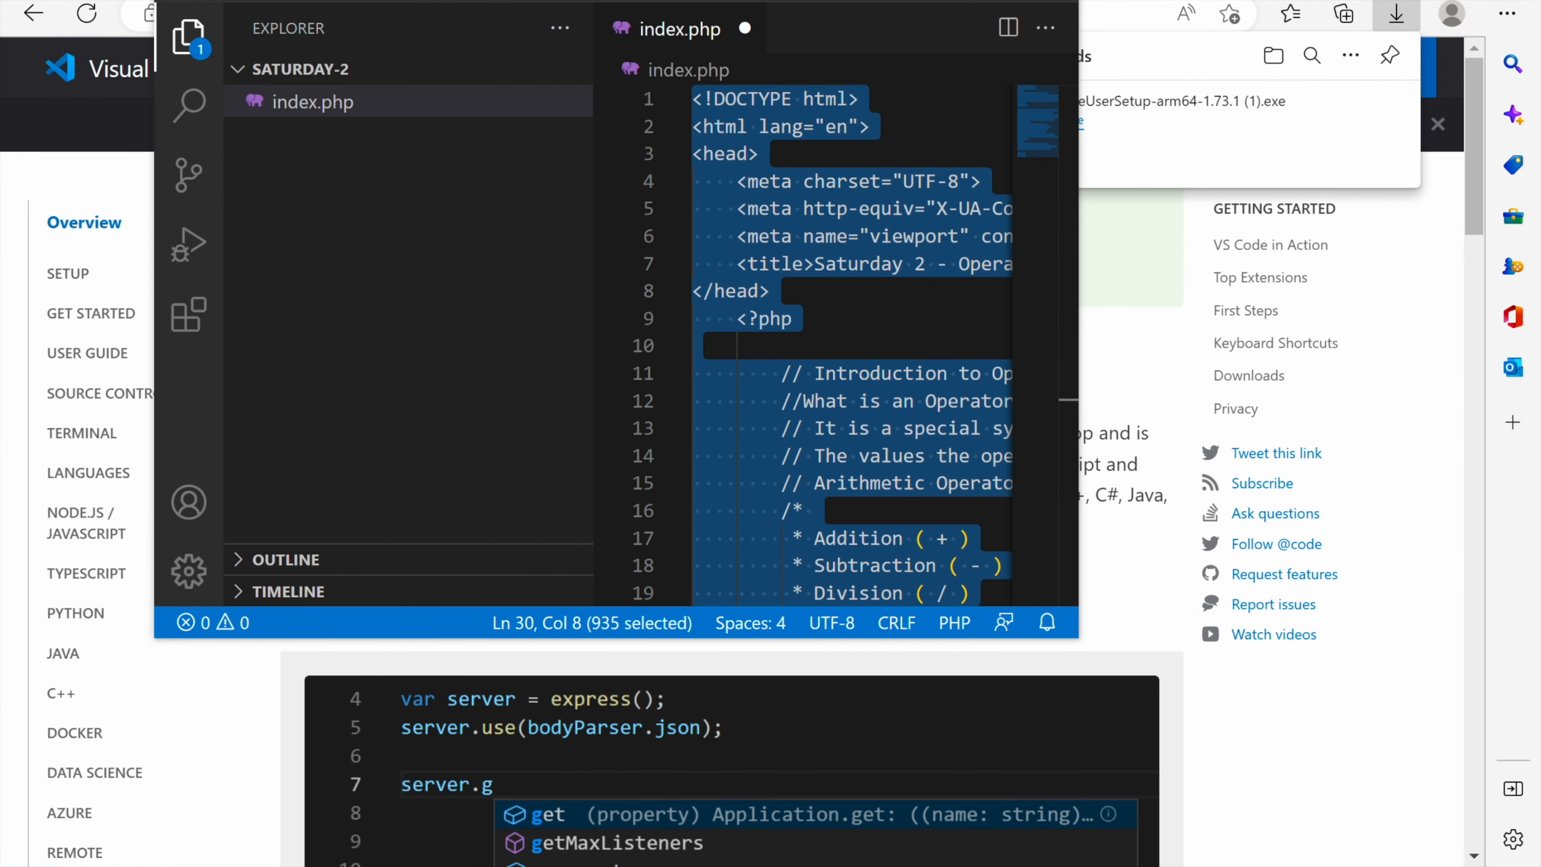
Step: Maximize the Visual Studio Code window and close the open index.php file
{"action": "double_click", "coordinate": [512, 1]}
{"action": "double_click", "coordinate": [512, 2]}
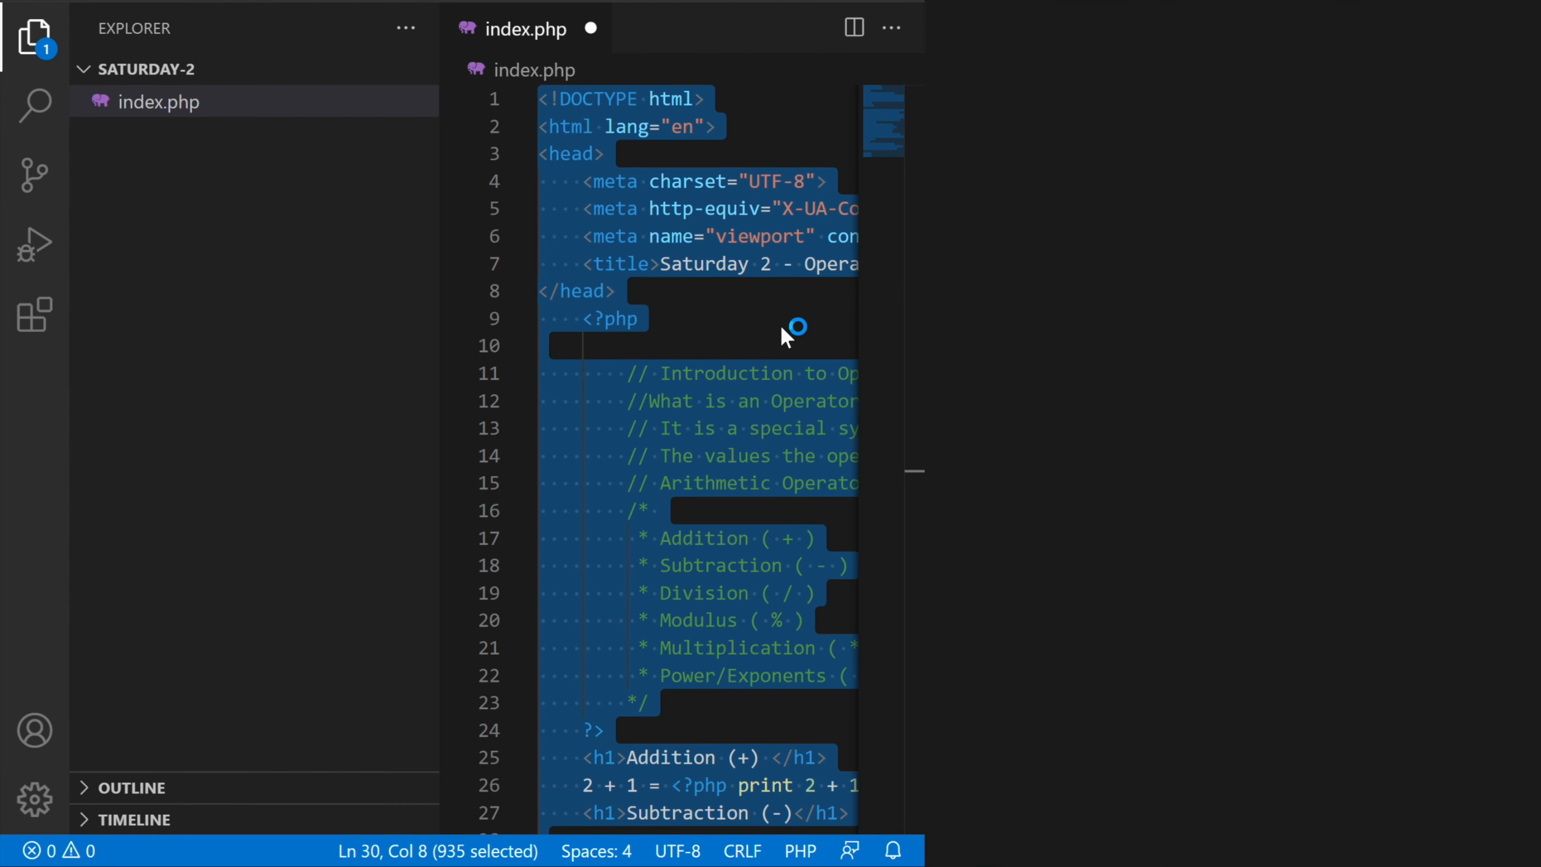
{"action": "scroll", "coordinate": [881, 303], "scroll_direction": "down", "scroll_amount": 3}
{"action": "scroll", "coordinate": [881, 307], "scroll_direction": "up", "scroll_amount": 3}
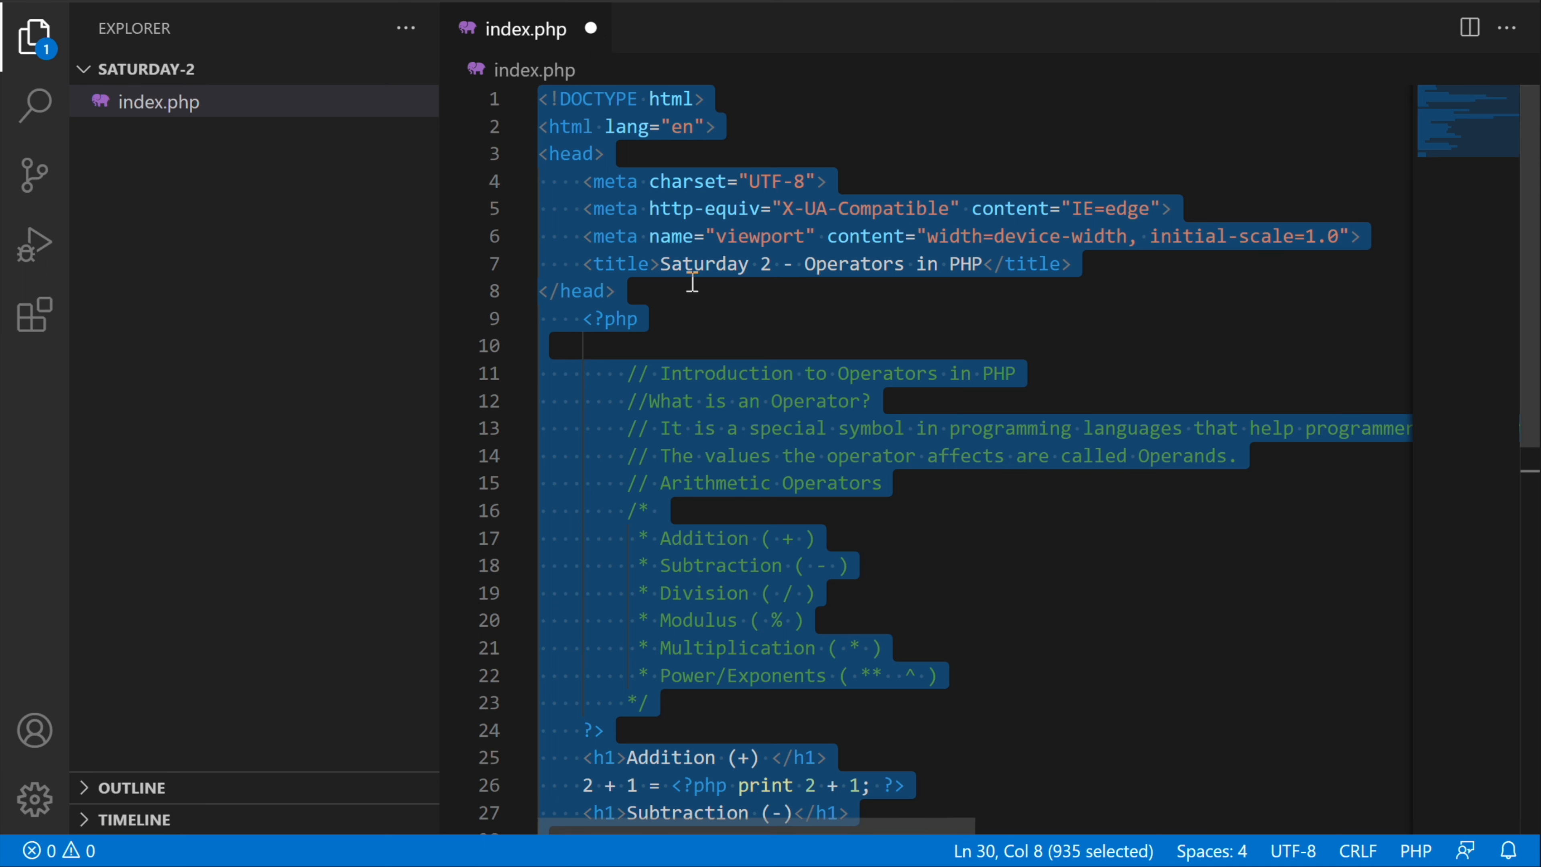
{"action": "left_click", "coordinate": [591, 29]}
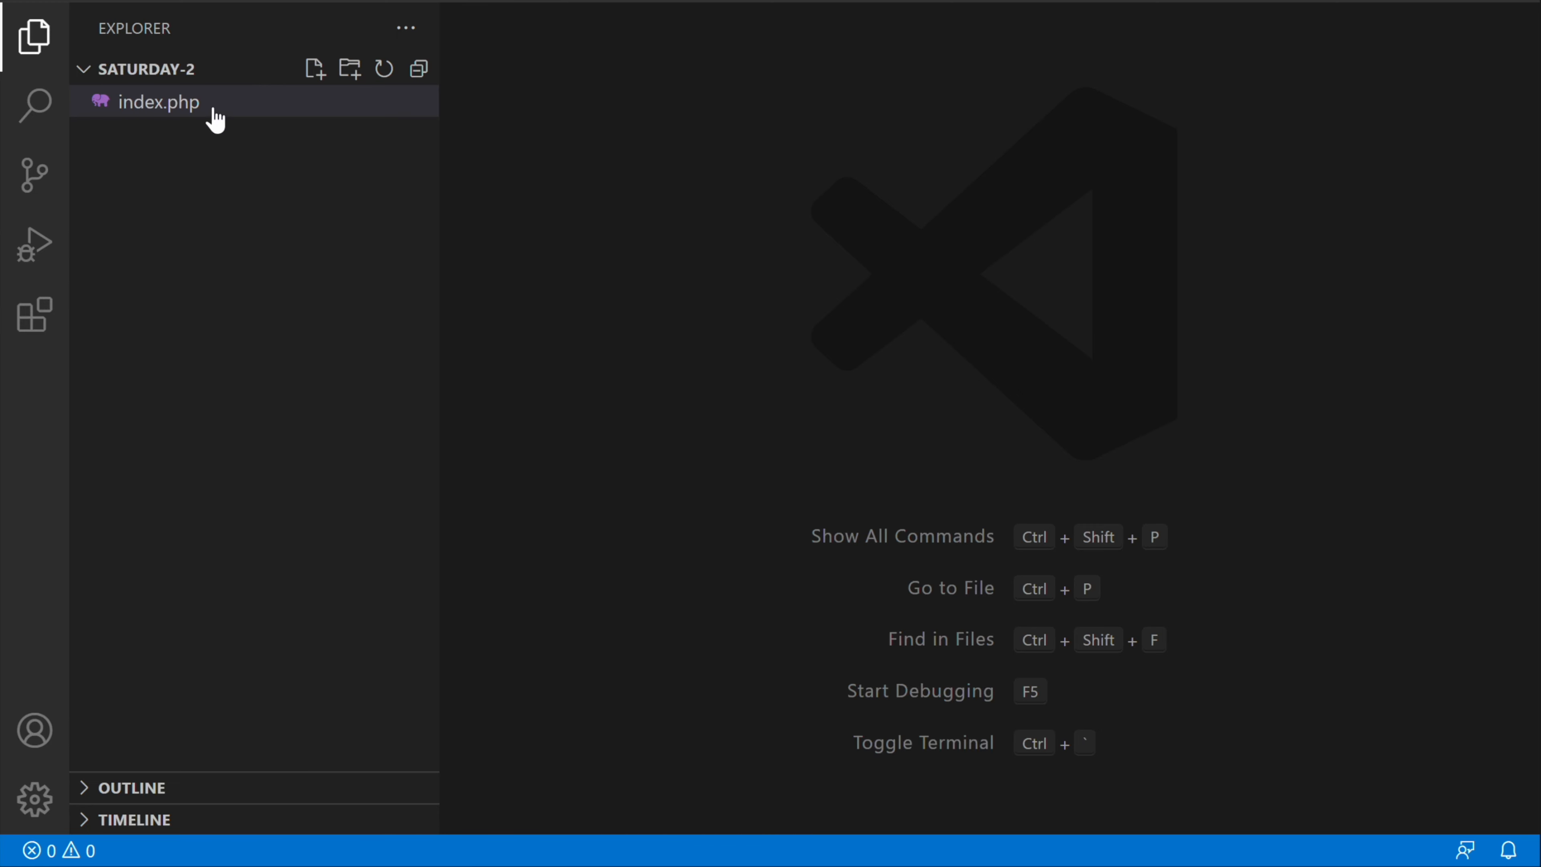
Step: Look at the Search, Source Control, and Run and Debug views in turn
{"action": "left_click", "coordinate": [35, 104]}
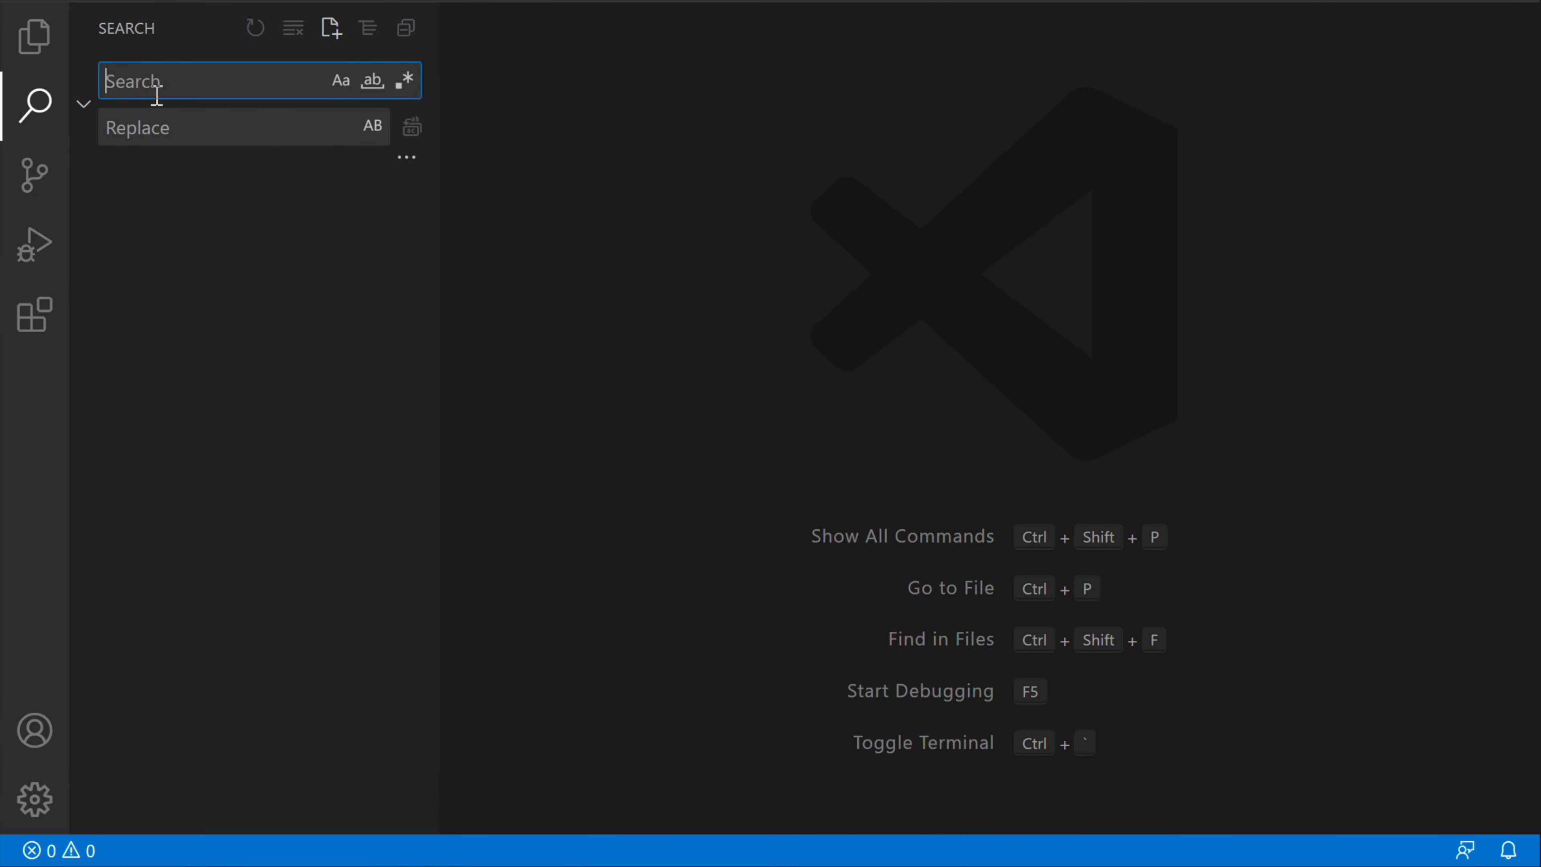
{"action": "left_click", "coordinate": [33, 173]}
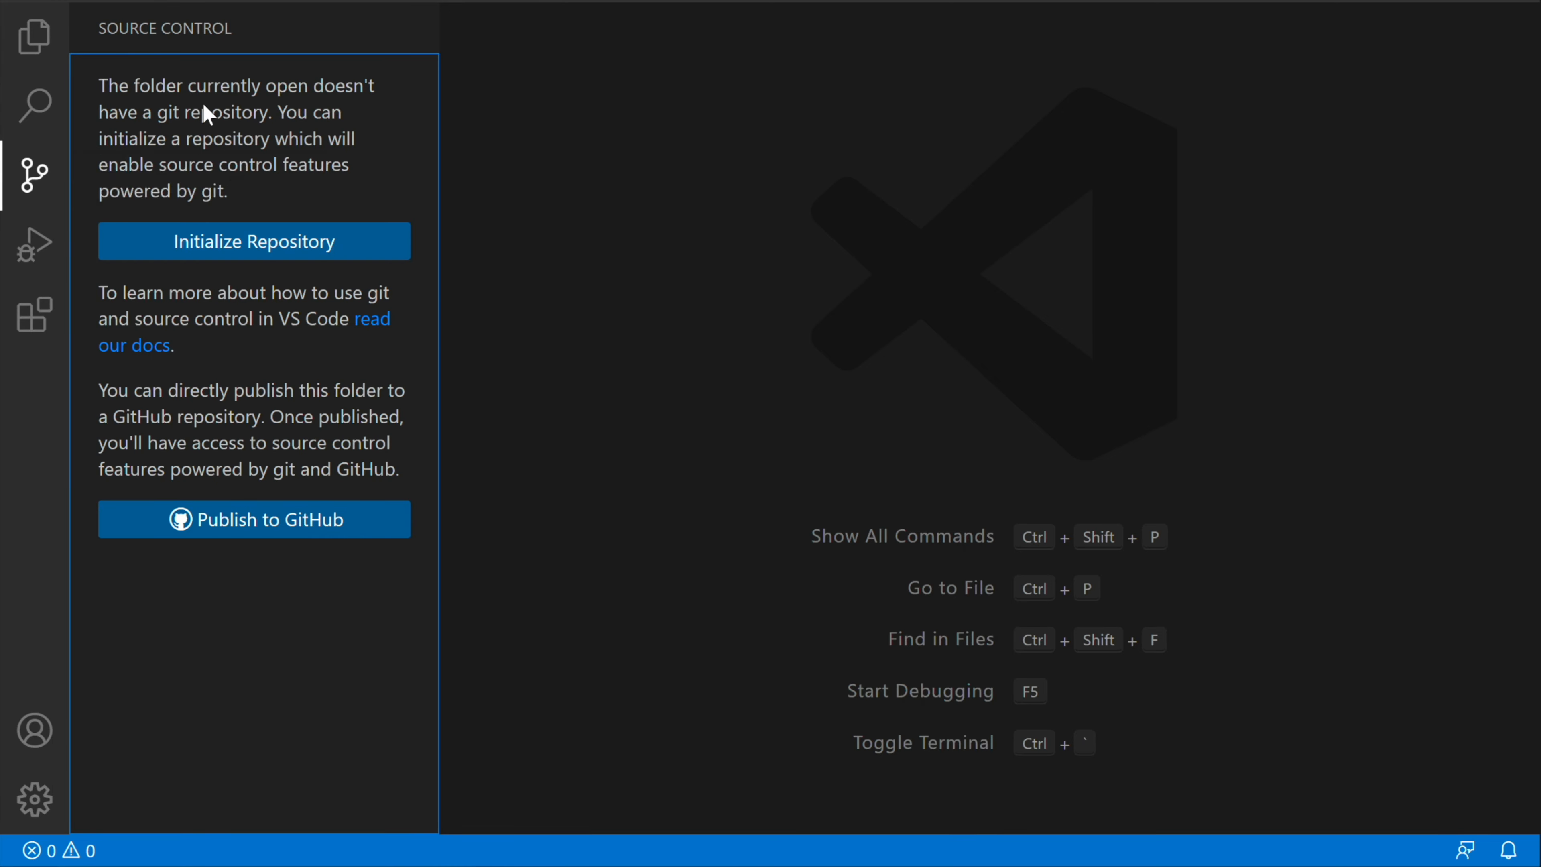
{"action": "left_click", "coordinate": [36, 246]}
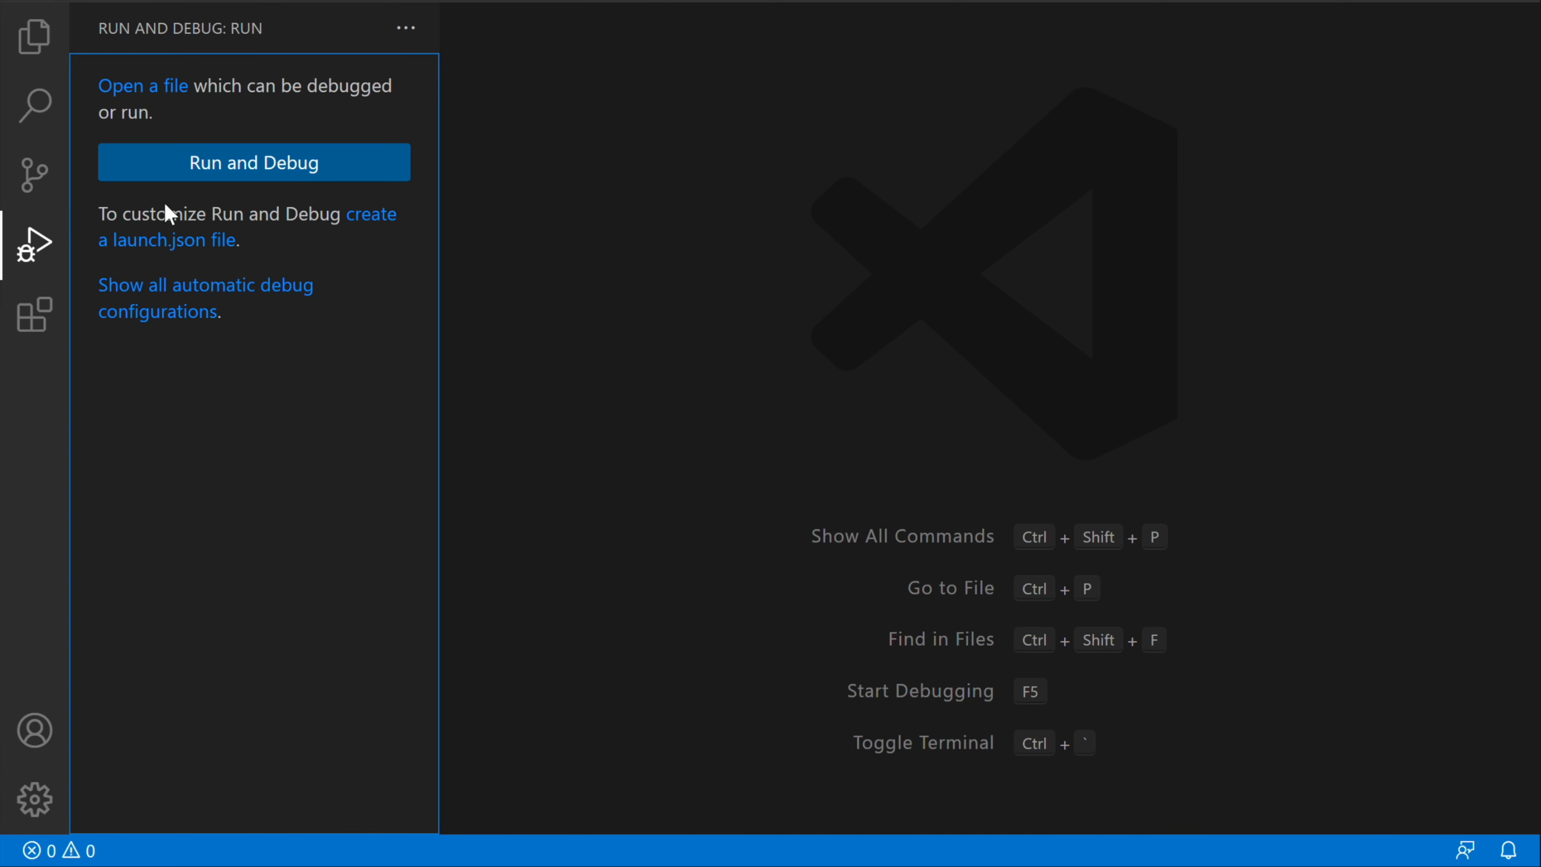
Step: Search the extension marketplace for Prettier and install the Prettier - Code formatter extension
{"action": "left_click", "coordinate": [45, 318]}
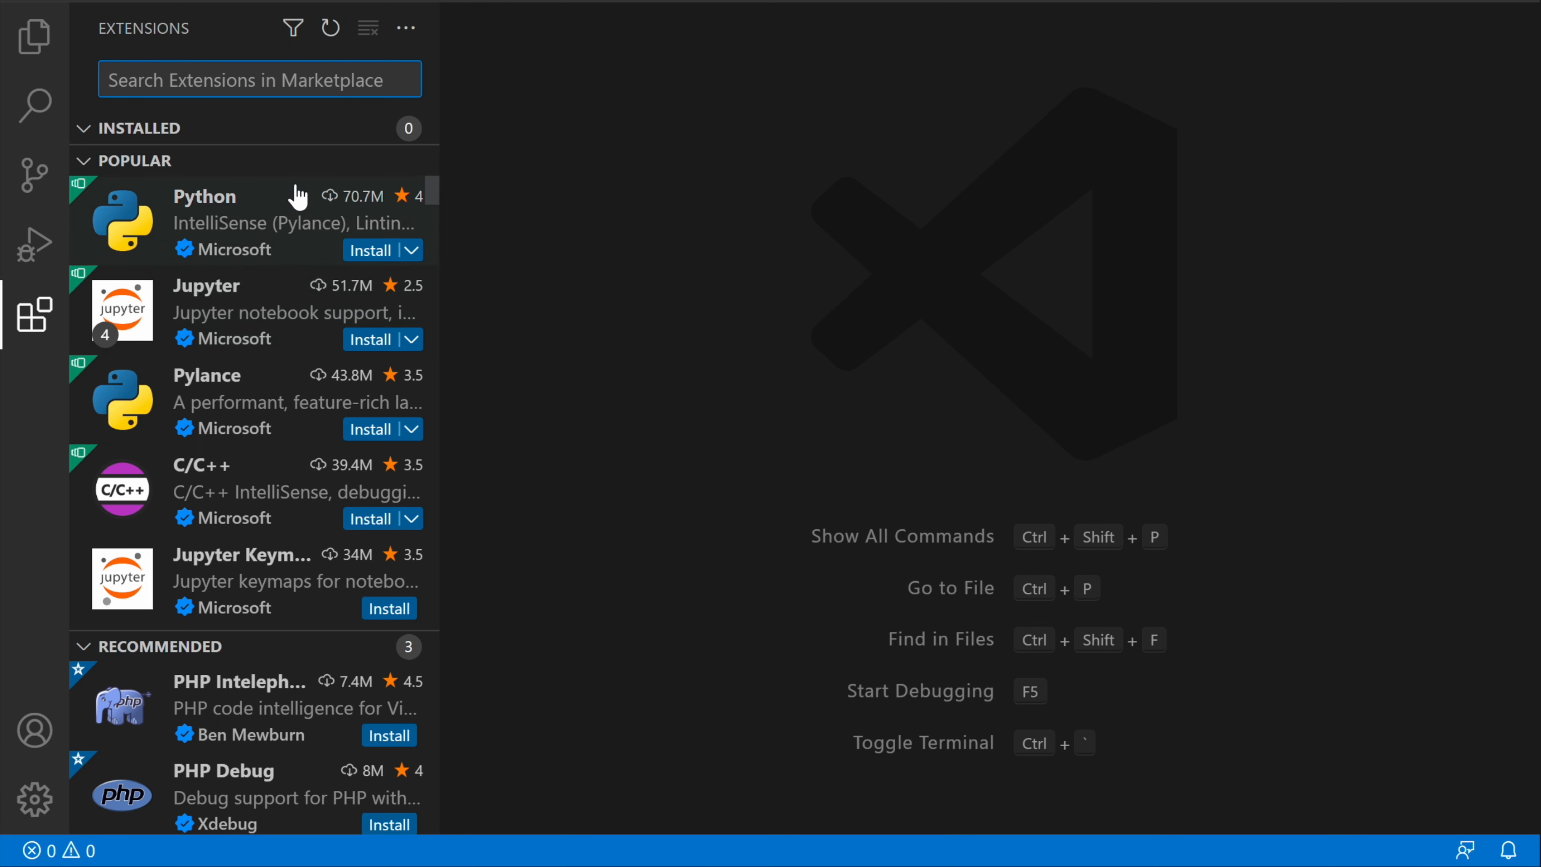
{"action": "mouse_move", "coordinate": [201, 258]}
{"action": "type", "text": "Prw"}
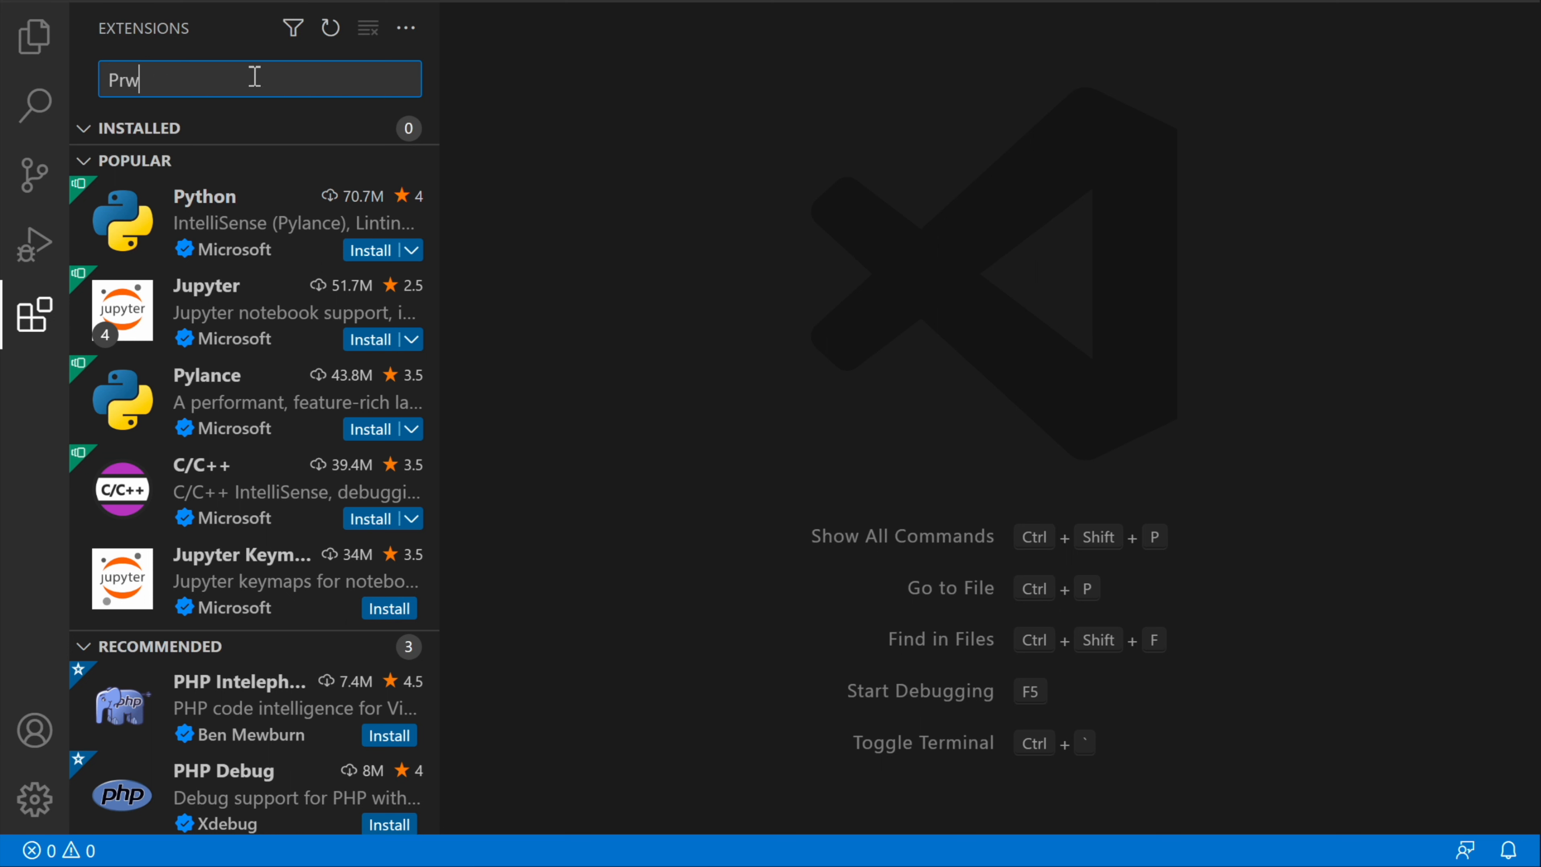
{"action": "type", "text": "tt"}
{"action": "key", "text": "BackSpace"}
{"action": "key", "text": "BackSpace"}
{"action": "key", "text": "BackSpace"}
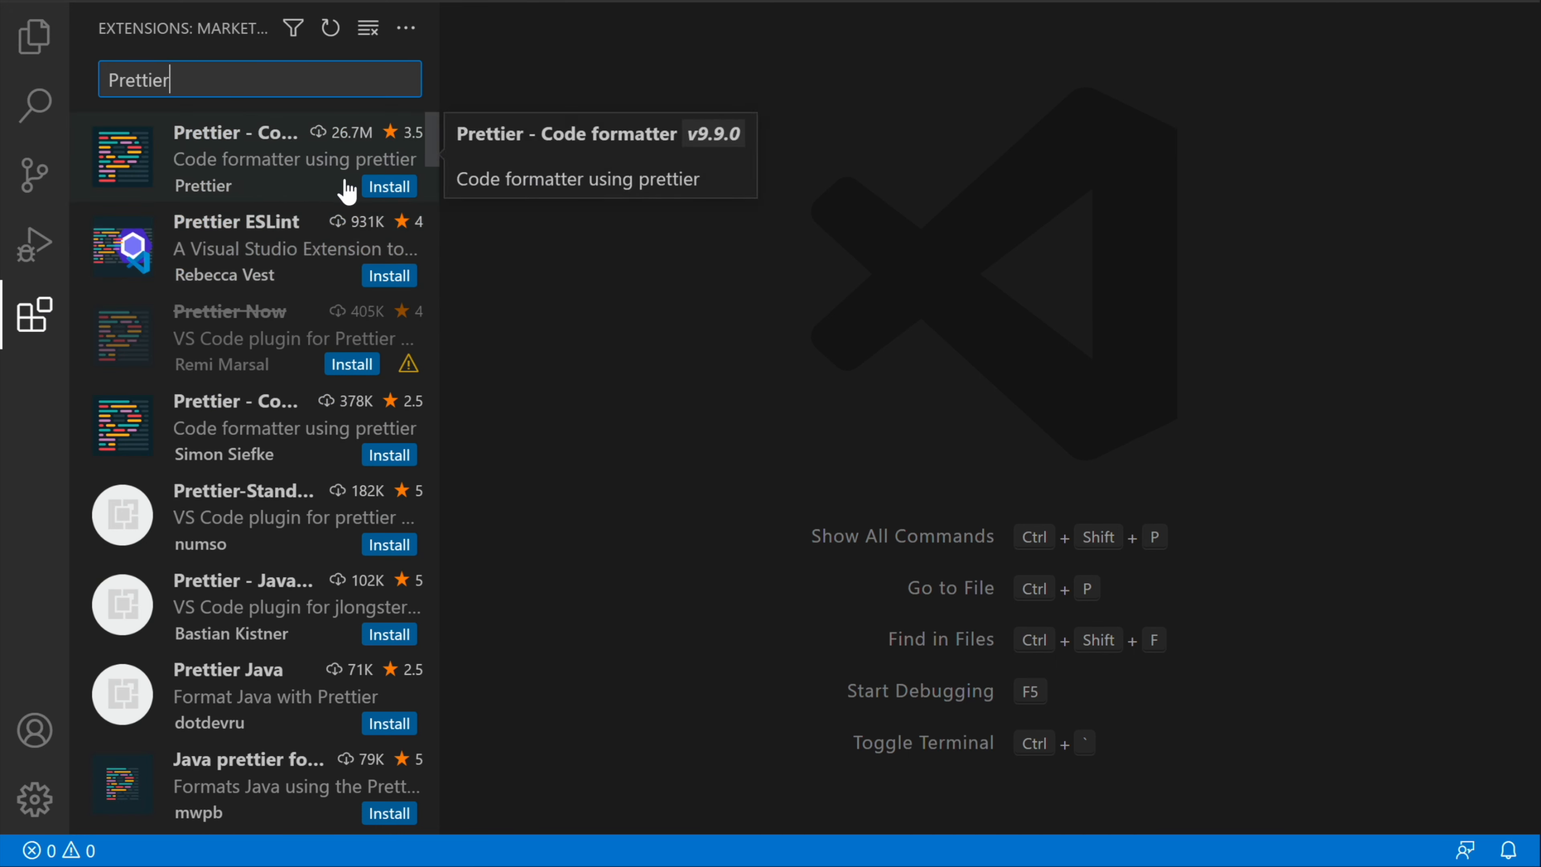
{"action": "left_click", "coordinate": [388, 188]}
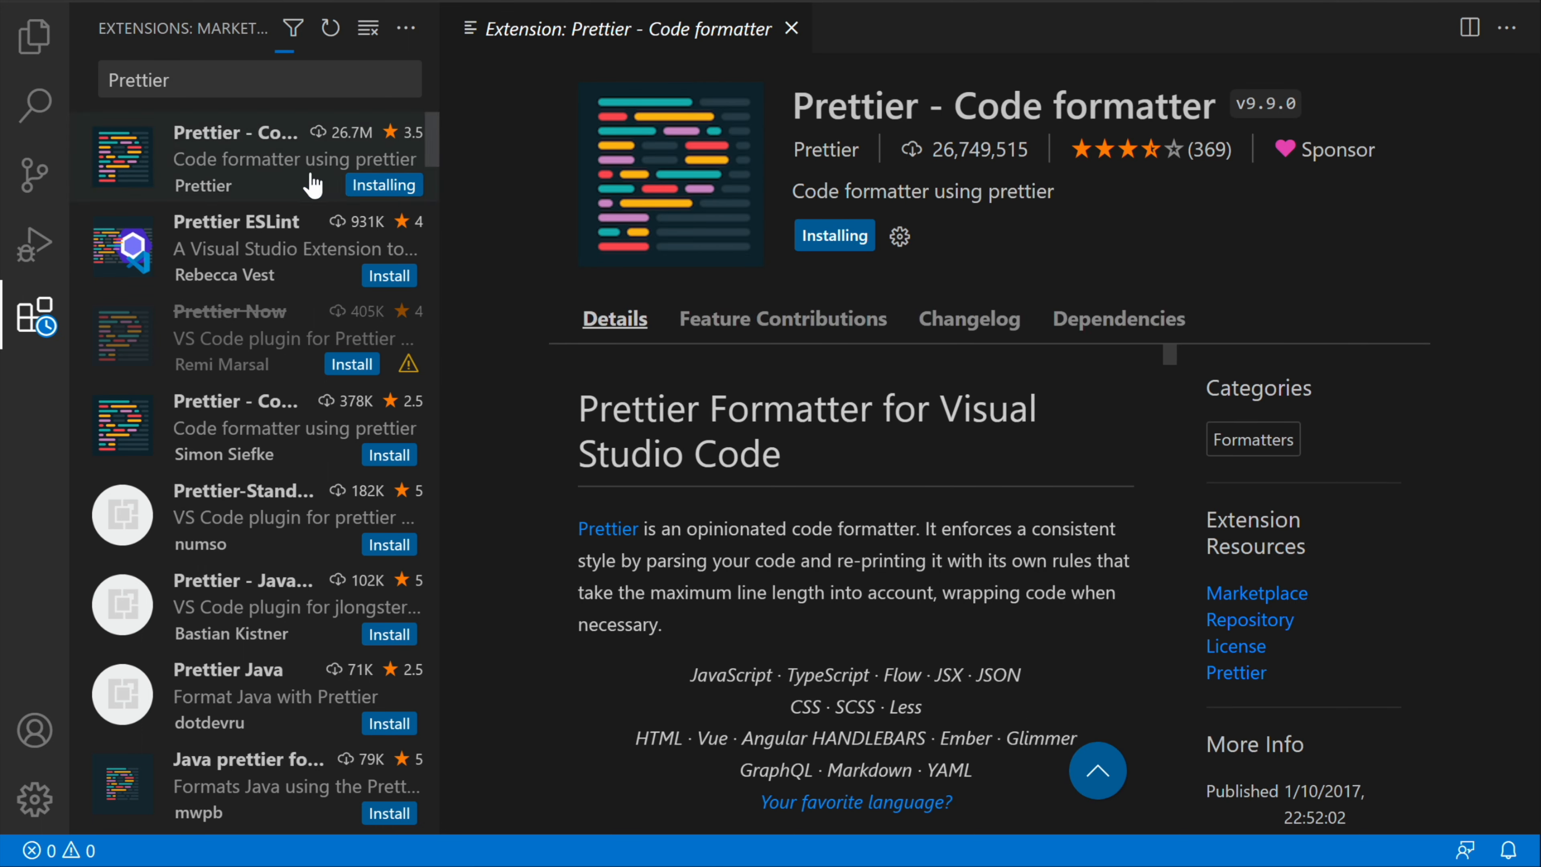
Step: Look through the Prettier - Code formatter details and the other Prettier extensions in the marketplace results
{"action": "scroll", "coordinate": [851, 672], "scroll_direction": "down", "scroll_amount": 5}
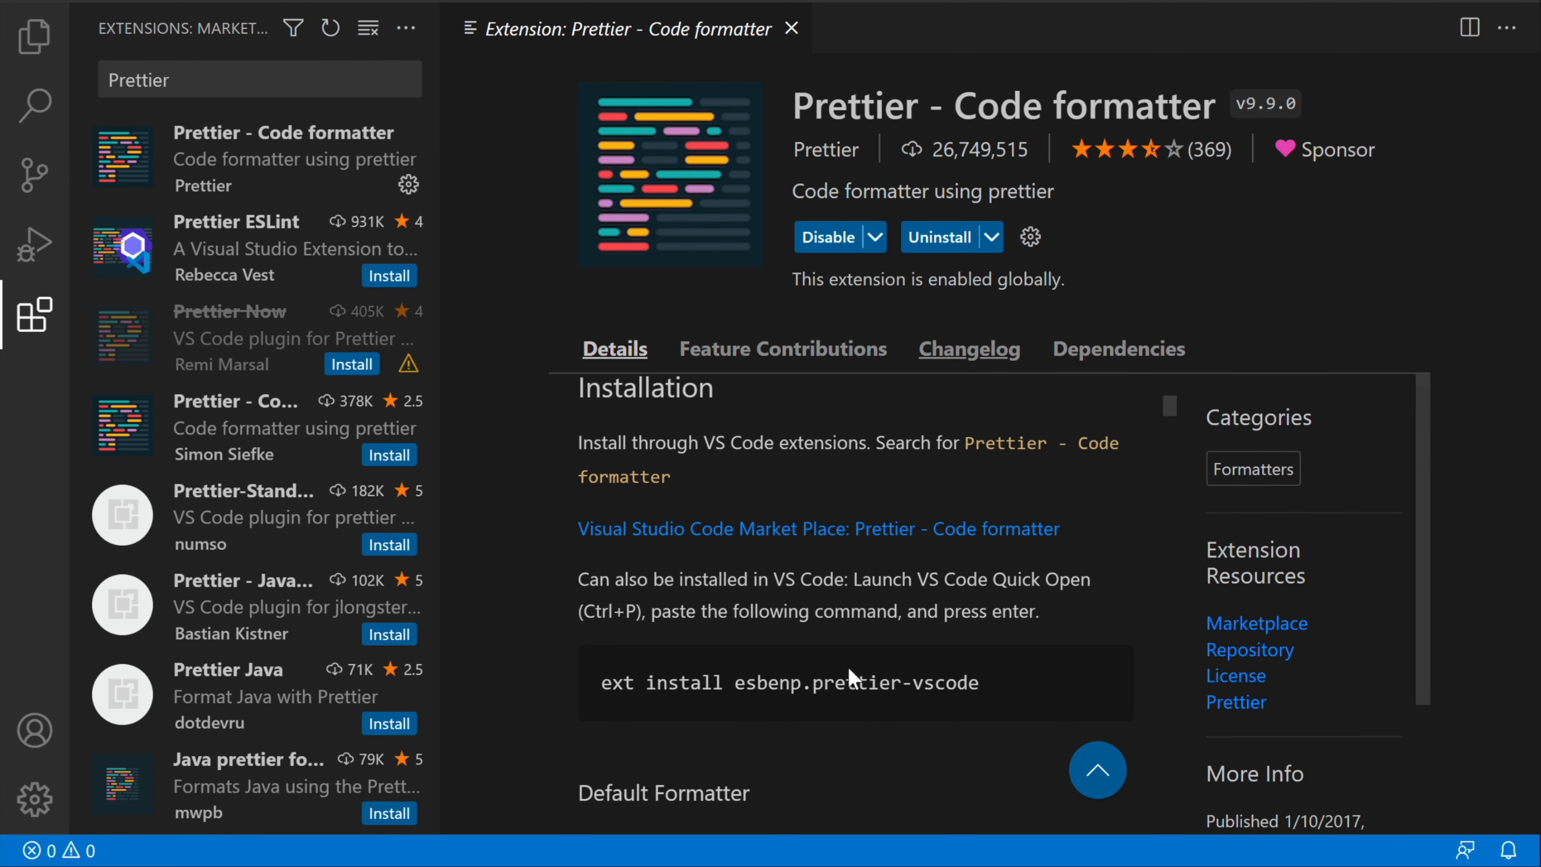
{"action": "scroll", "coordinate": [848, 572], "scroll_direction": "up", "scroll_amount": 5}
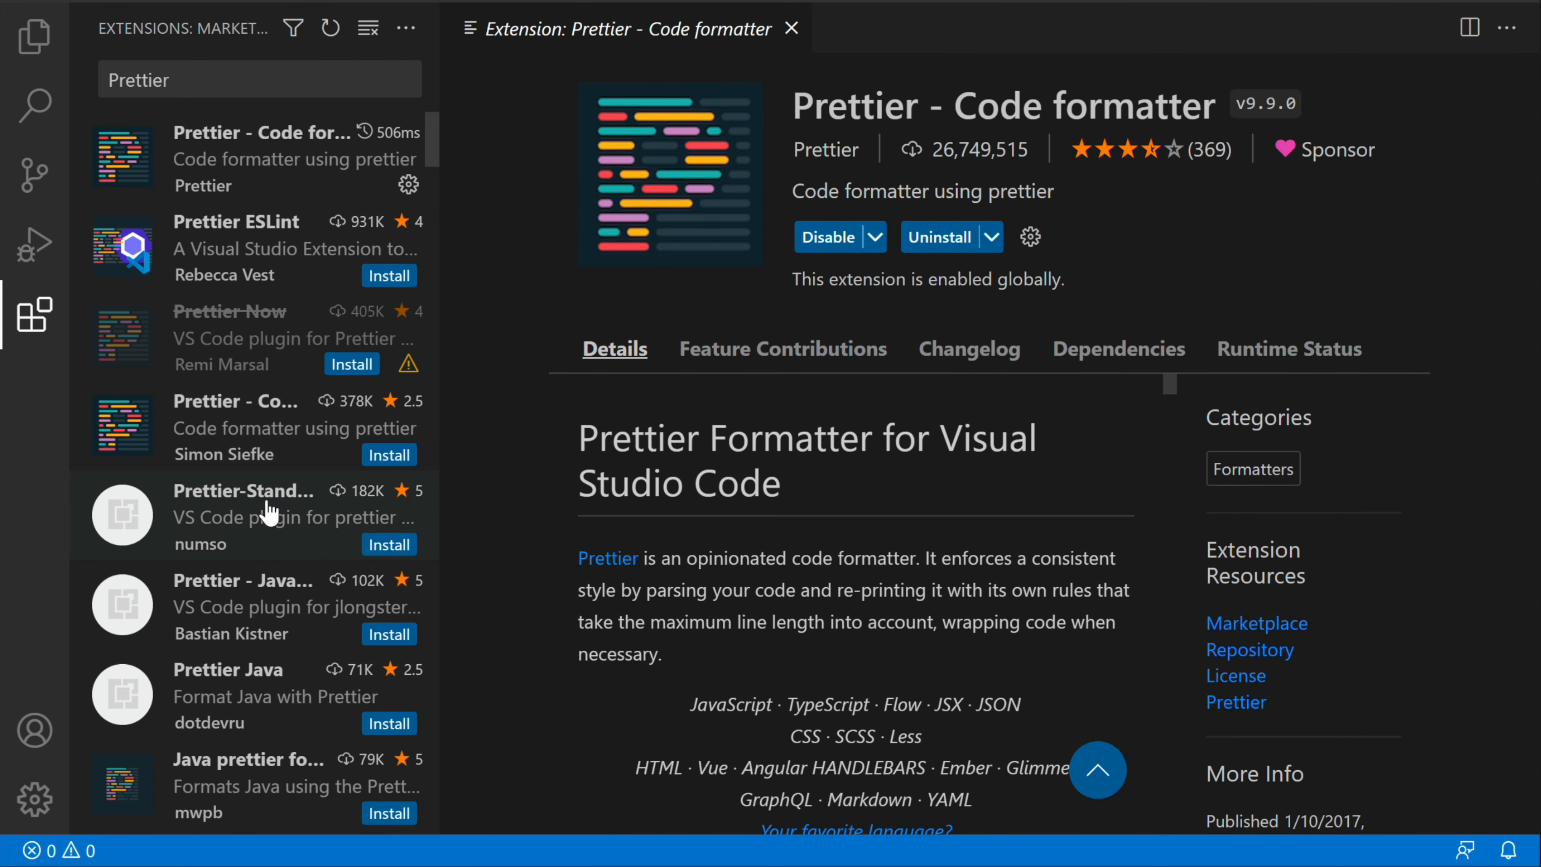
{"action": "scroll", "coordinate": [267, 510], "scroll_direction": "down", "scroll_amount": 15}
{"action": "scroll", "coordinate": [269, 513], "scroll_direction": "down", "scroll_amount": 10}
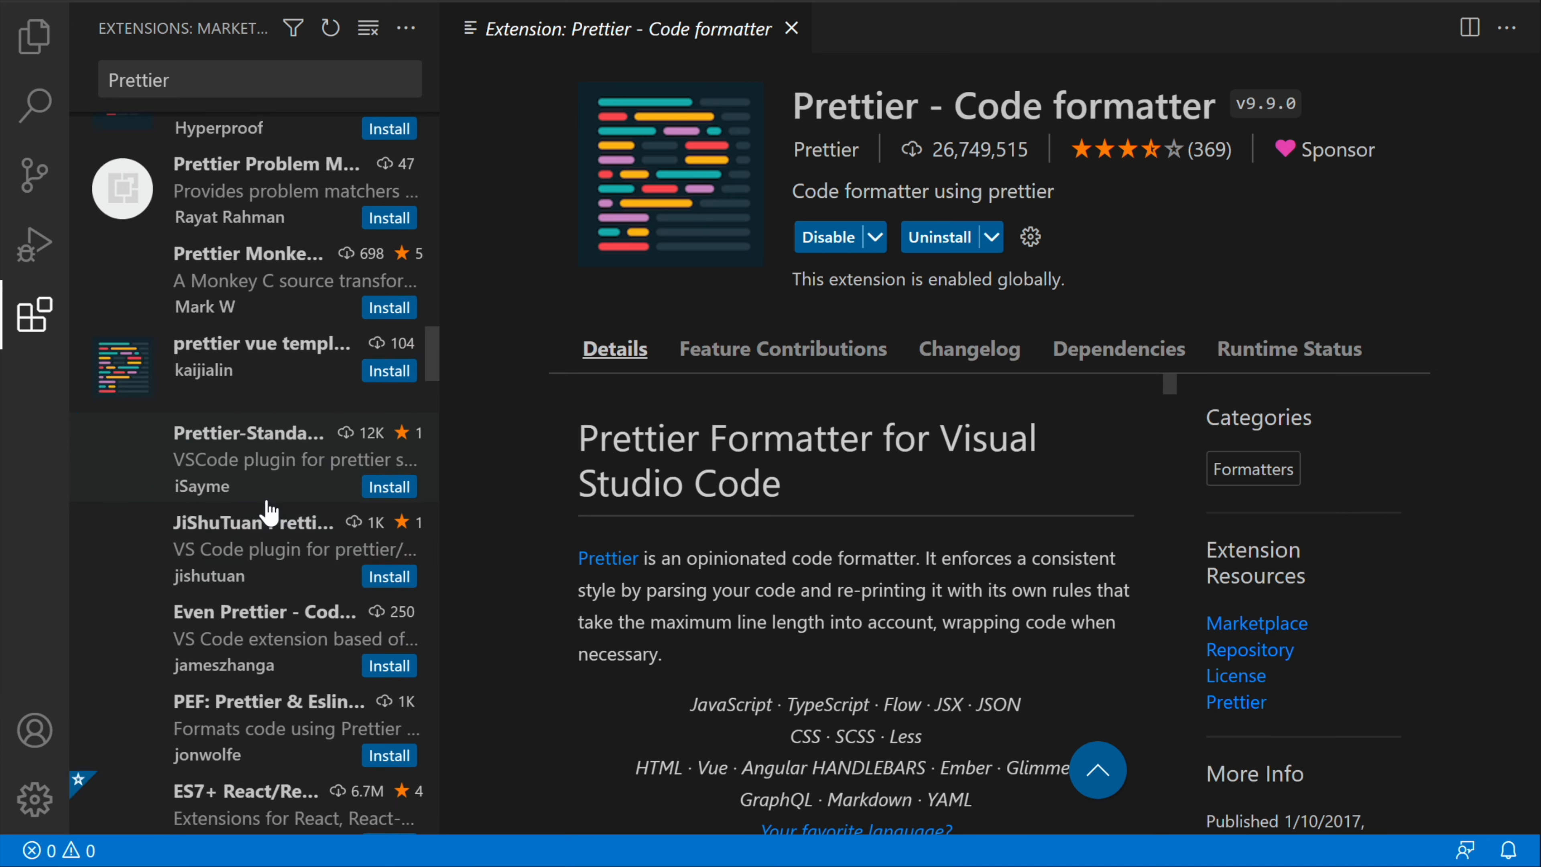
{"action": "scroll", "coordinate": [269, 513], "scroll_direction": "up", "scroll_amount": 3}
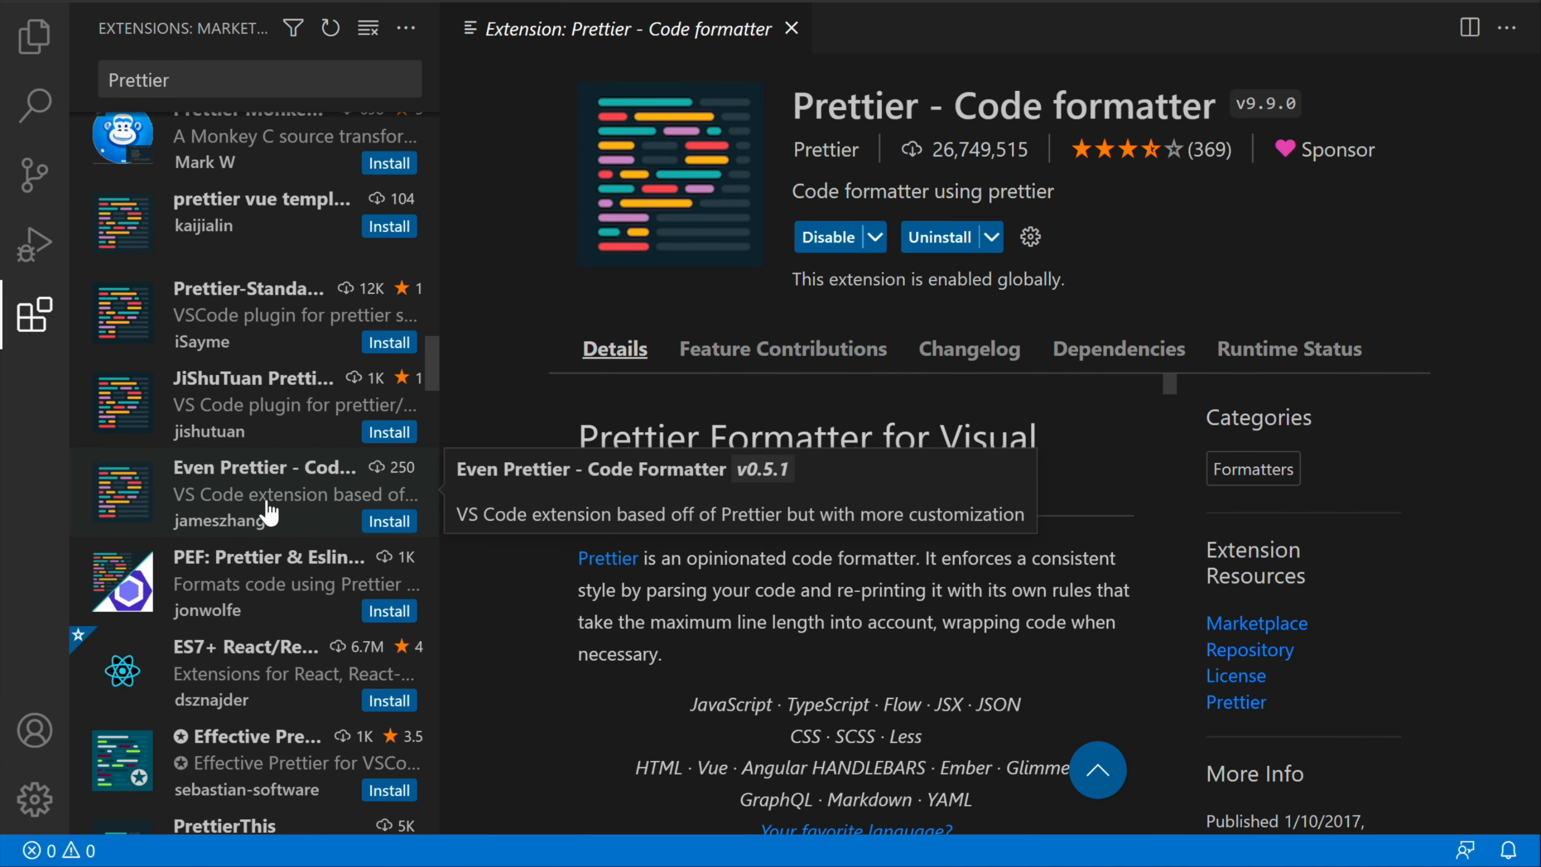
{"action": "scroll", "coordinate": [269, 513], "scroll_direction": "up", "scroll_amount": 7}
{"action": "scroll", "coordinate": [269, 513], "scroll_direction": "up", "scroll_amount": 15}
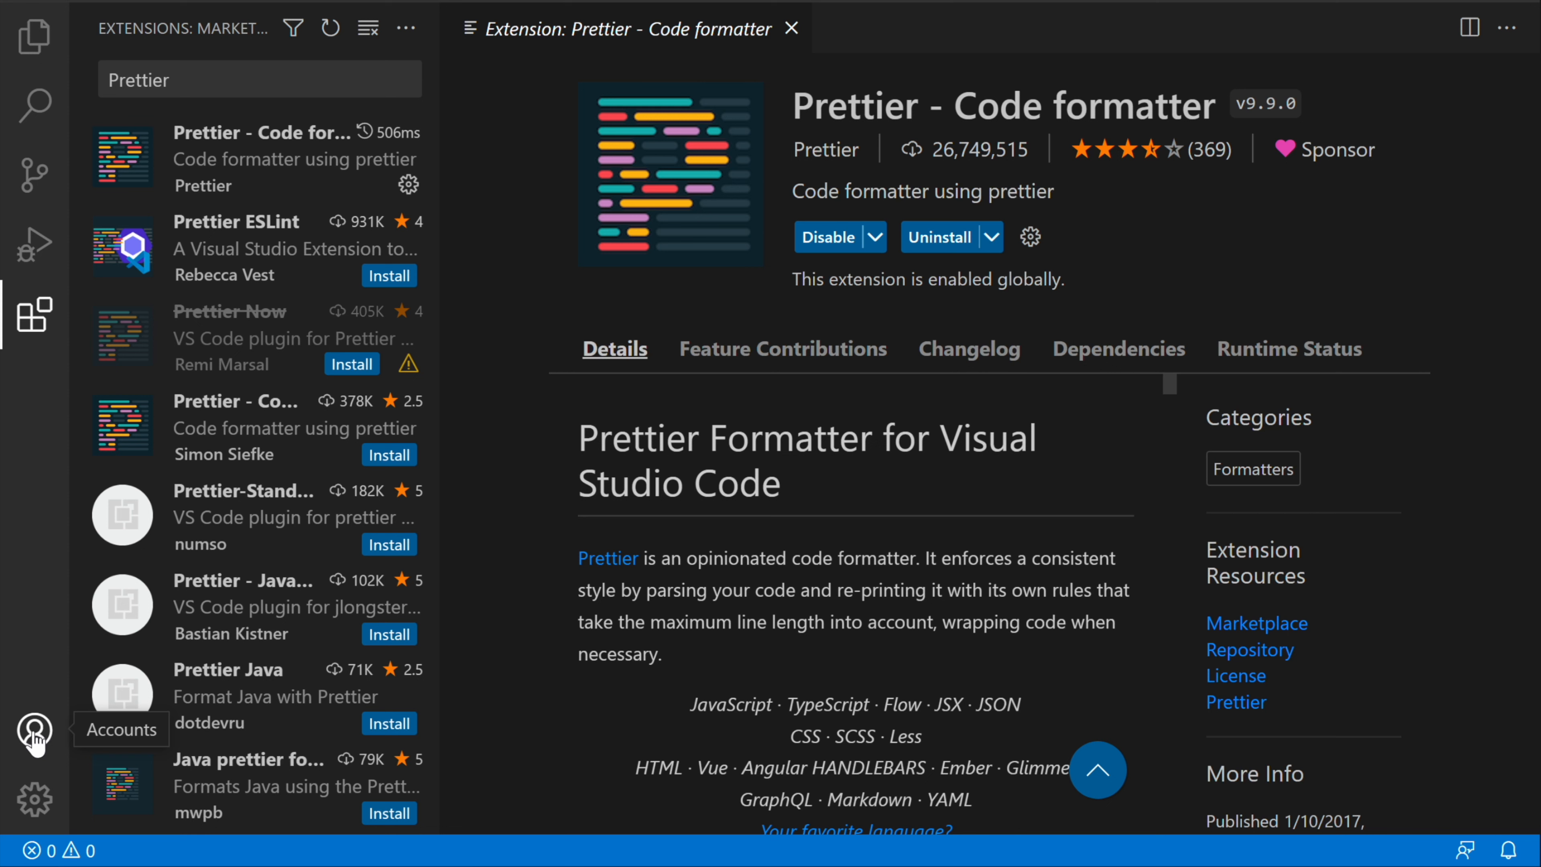
Step: Change the color theme to Monokai
{"action": "left_click", "coordinate": [40, 805]}
{"action": "left_click", "coordinate": [160, 569]}
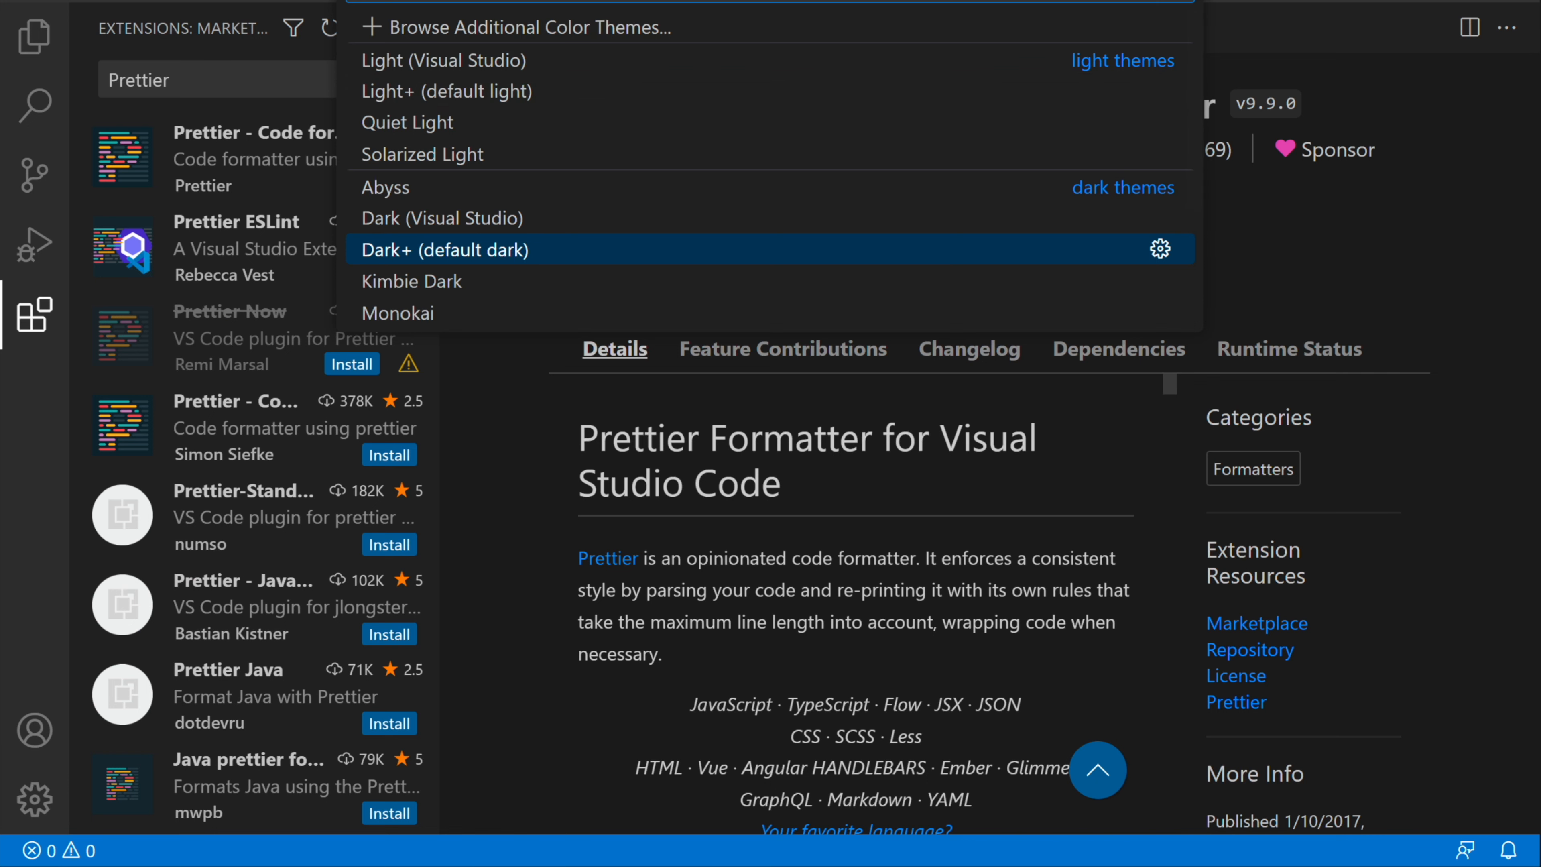
{"action": "type", "text": "dr"}
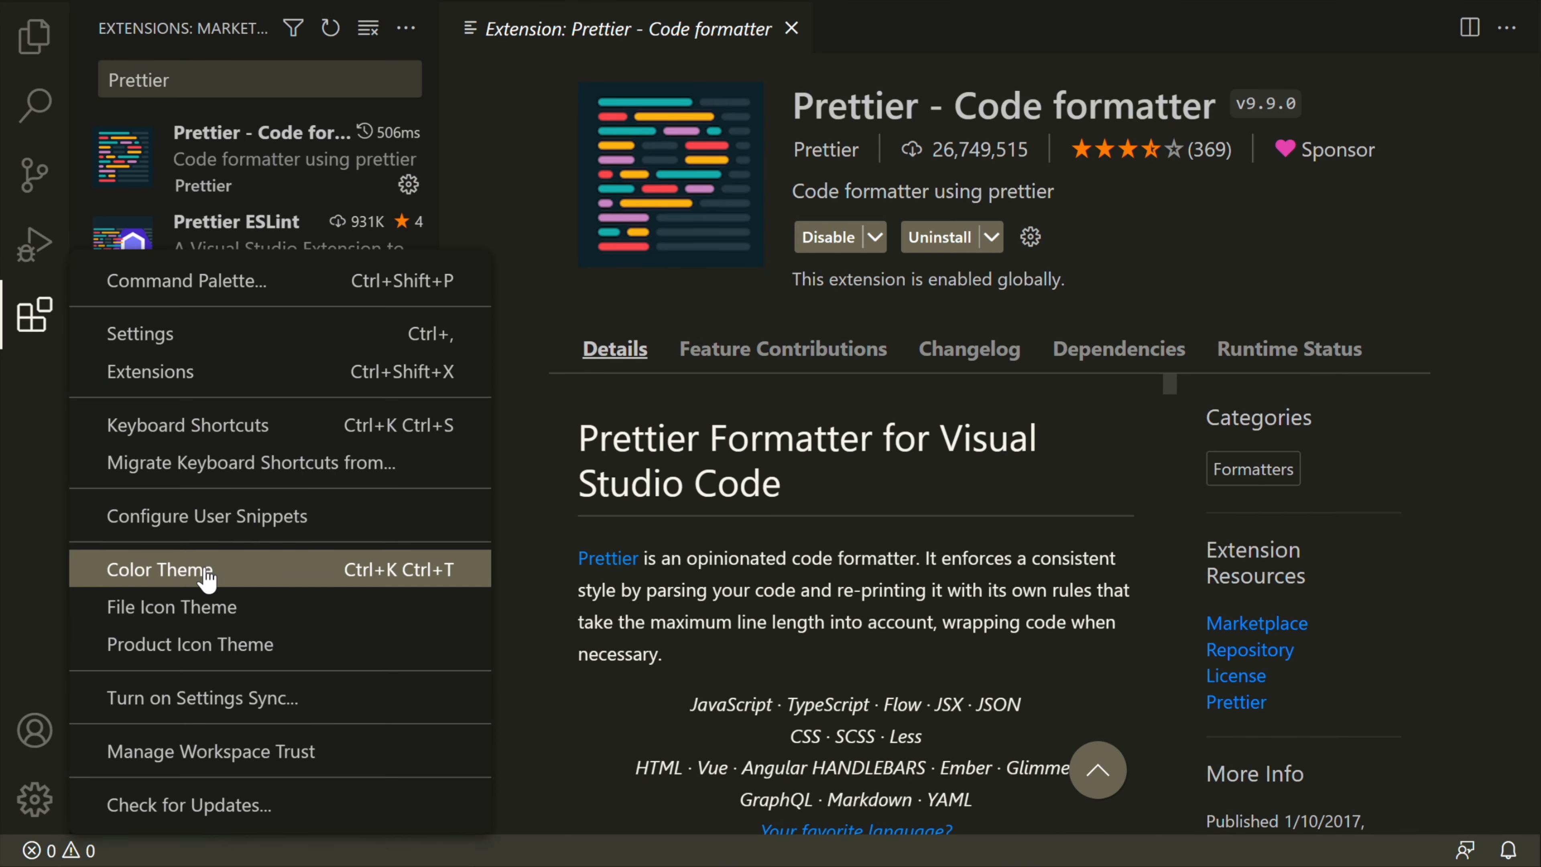
Step: Search the additional color themes for Wesbos, install and apply the Cobalt2 theme, and close the Prettier extension page
{"action": "left_click", "coordinate": [206, 578]}
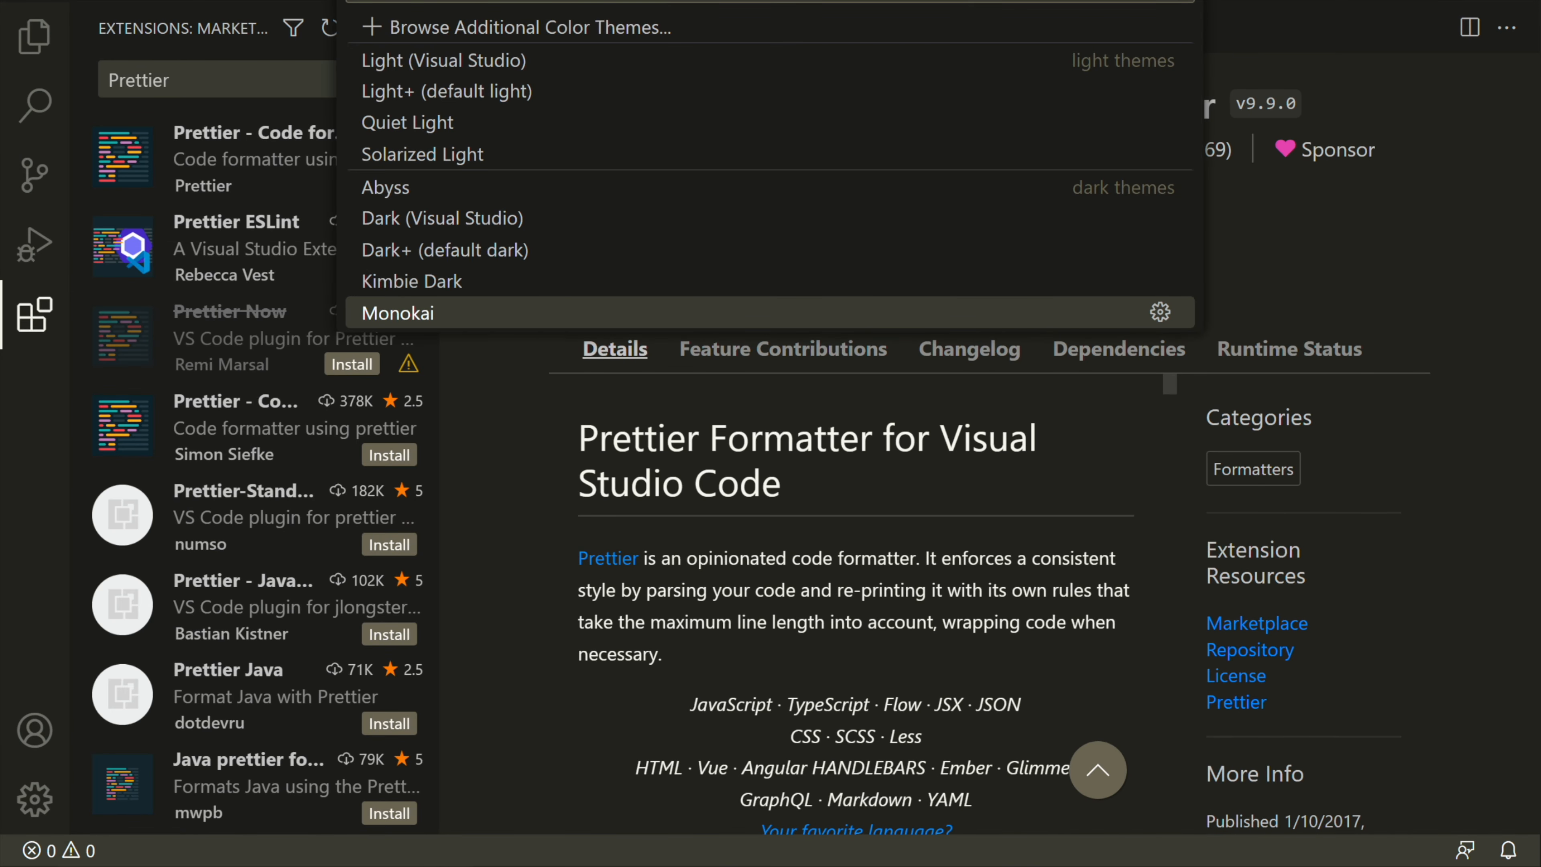
{"action": "left_click", "coordinate": [533, 27]}
{"action": "type", "text": "Wesb"}
{"action": "key", "text": "BackSpace"}
{"action": "type", "text": "sbos"}
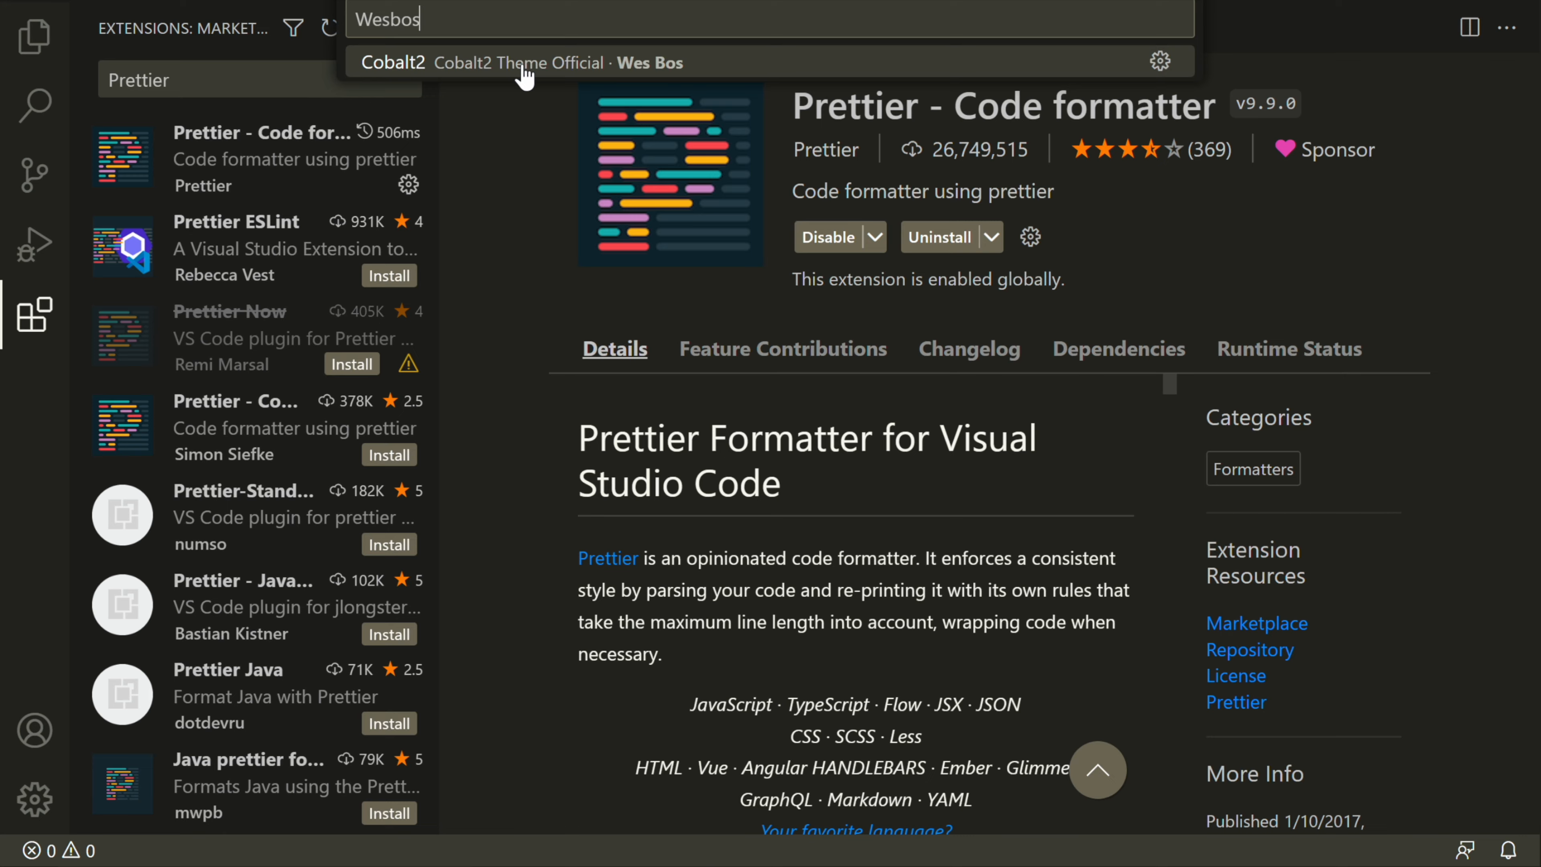
{"action": "left_click", "coordinate": [440, 68]}
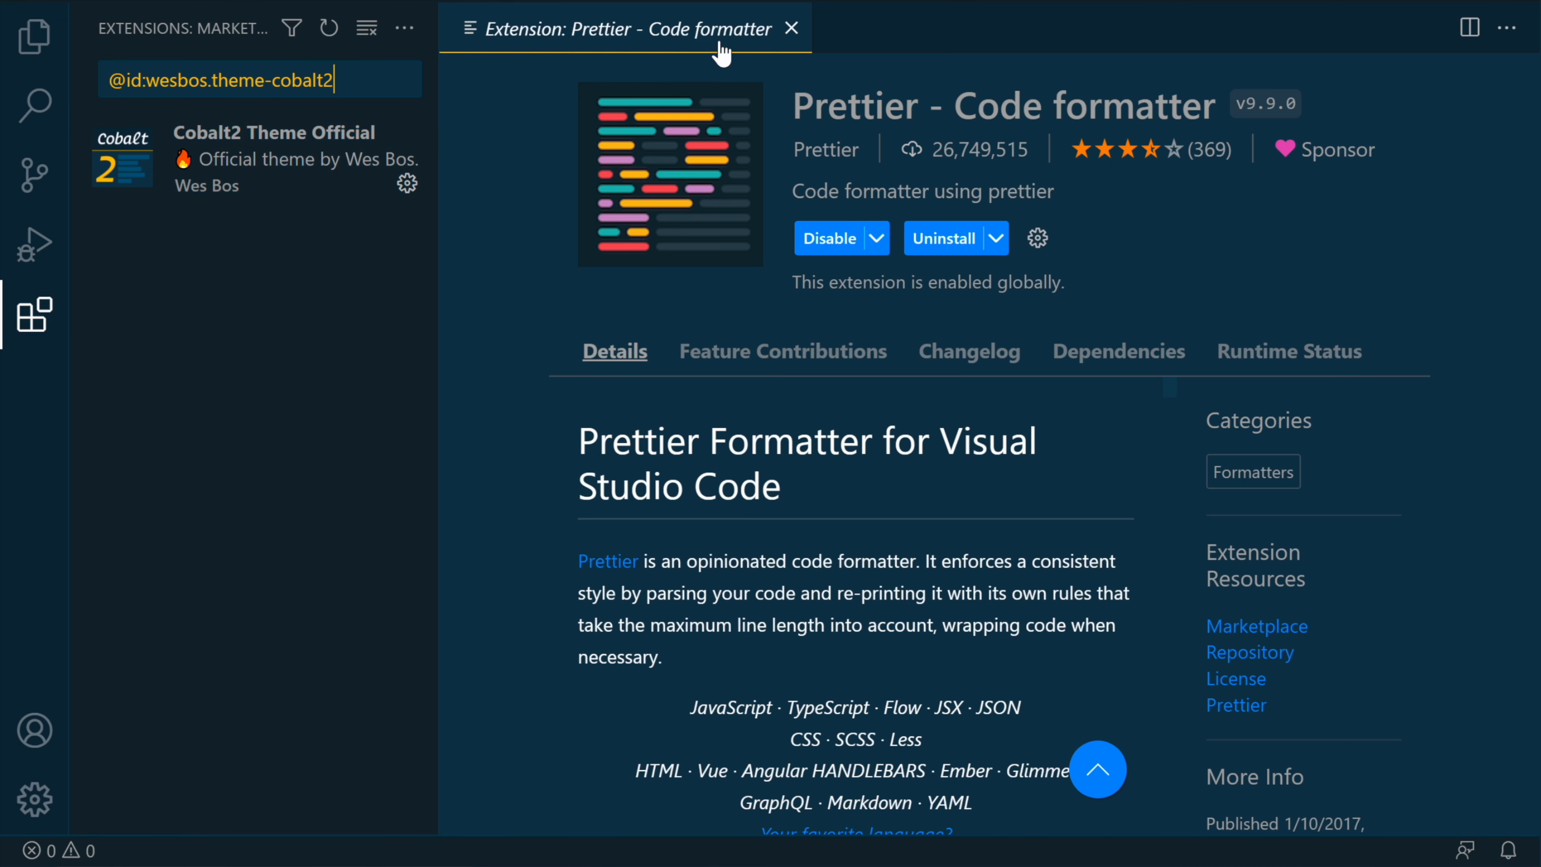
{"action": "left_click", "coordinate": [792, 29]}
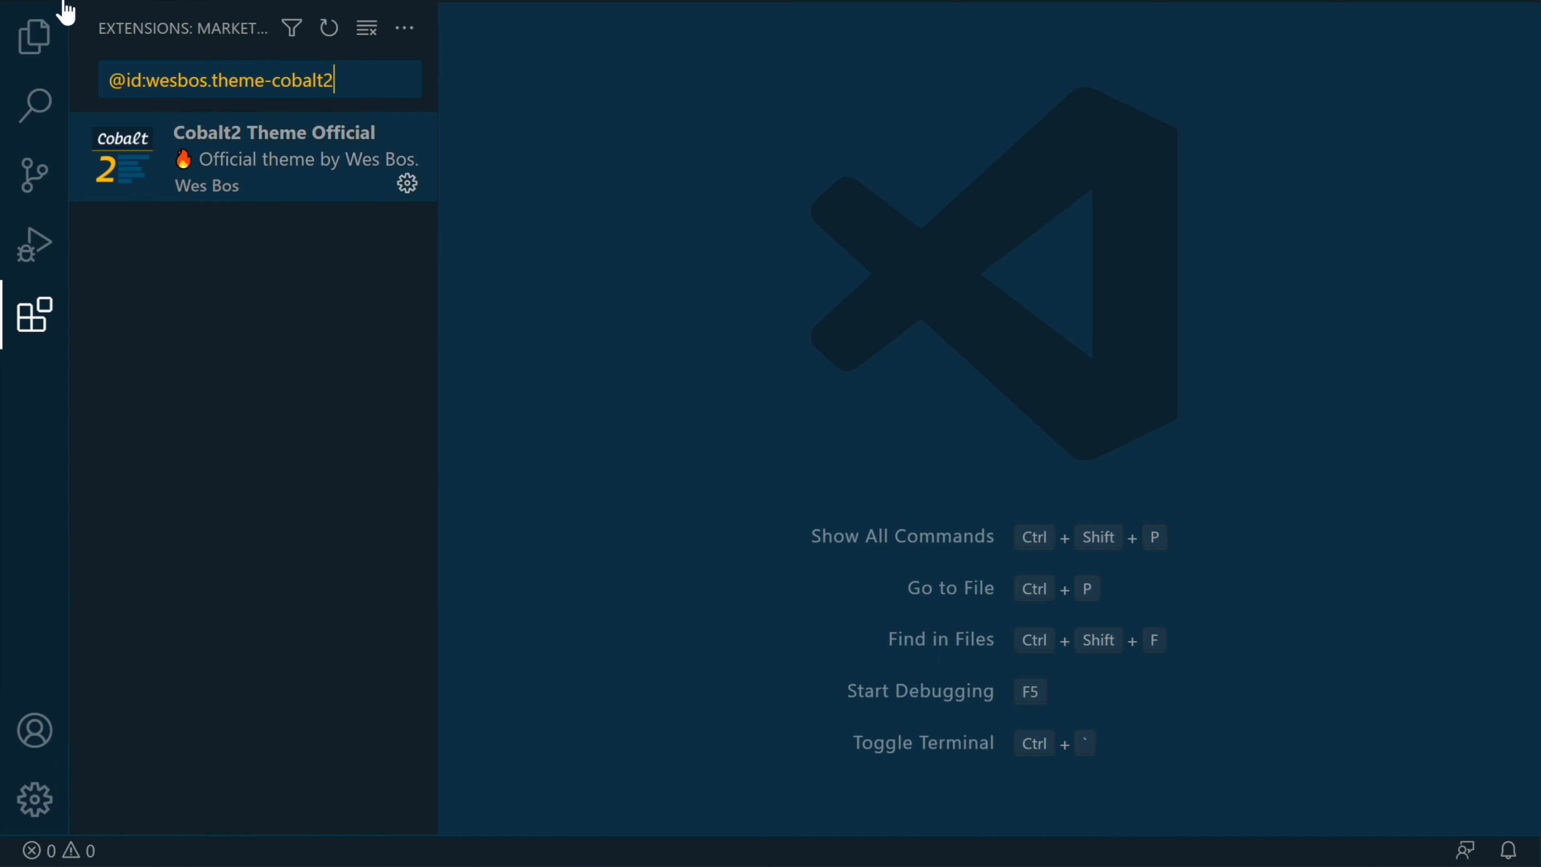
Step: Open a new integrated terminal and view the shell types available for additional terminals
{"action": "left_click", "coordinate": [456, 1]}
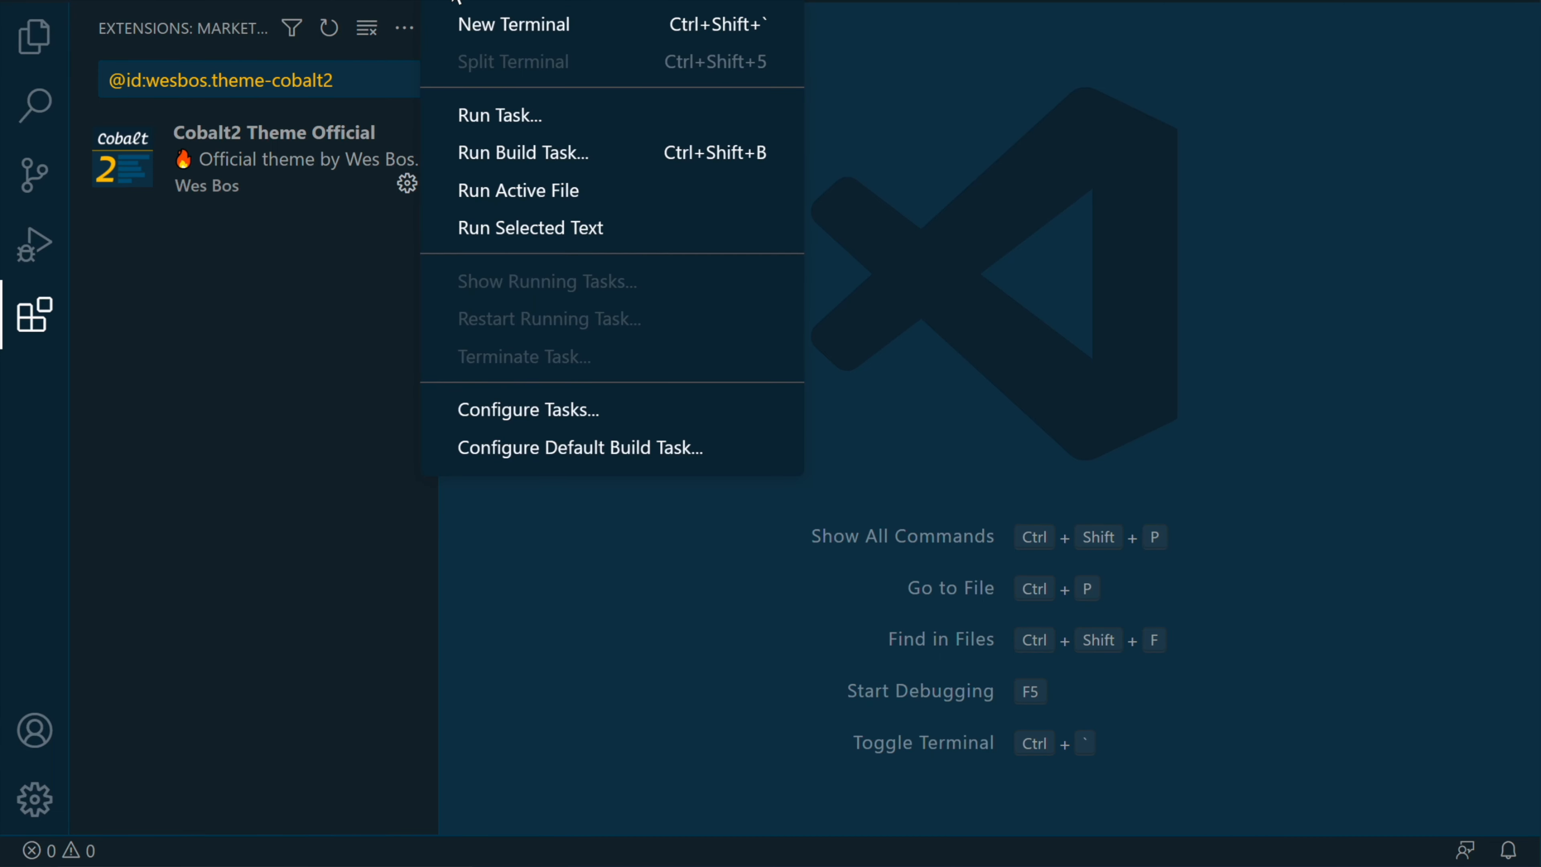
{"action": "left_click", "coordinate": [503, 27]}
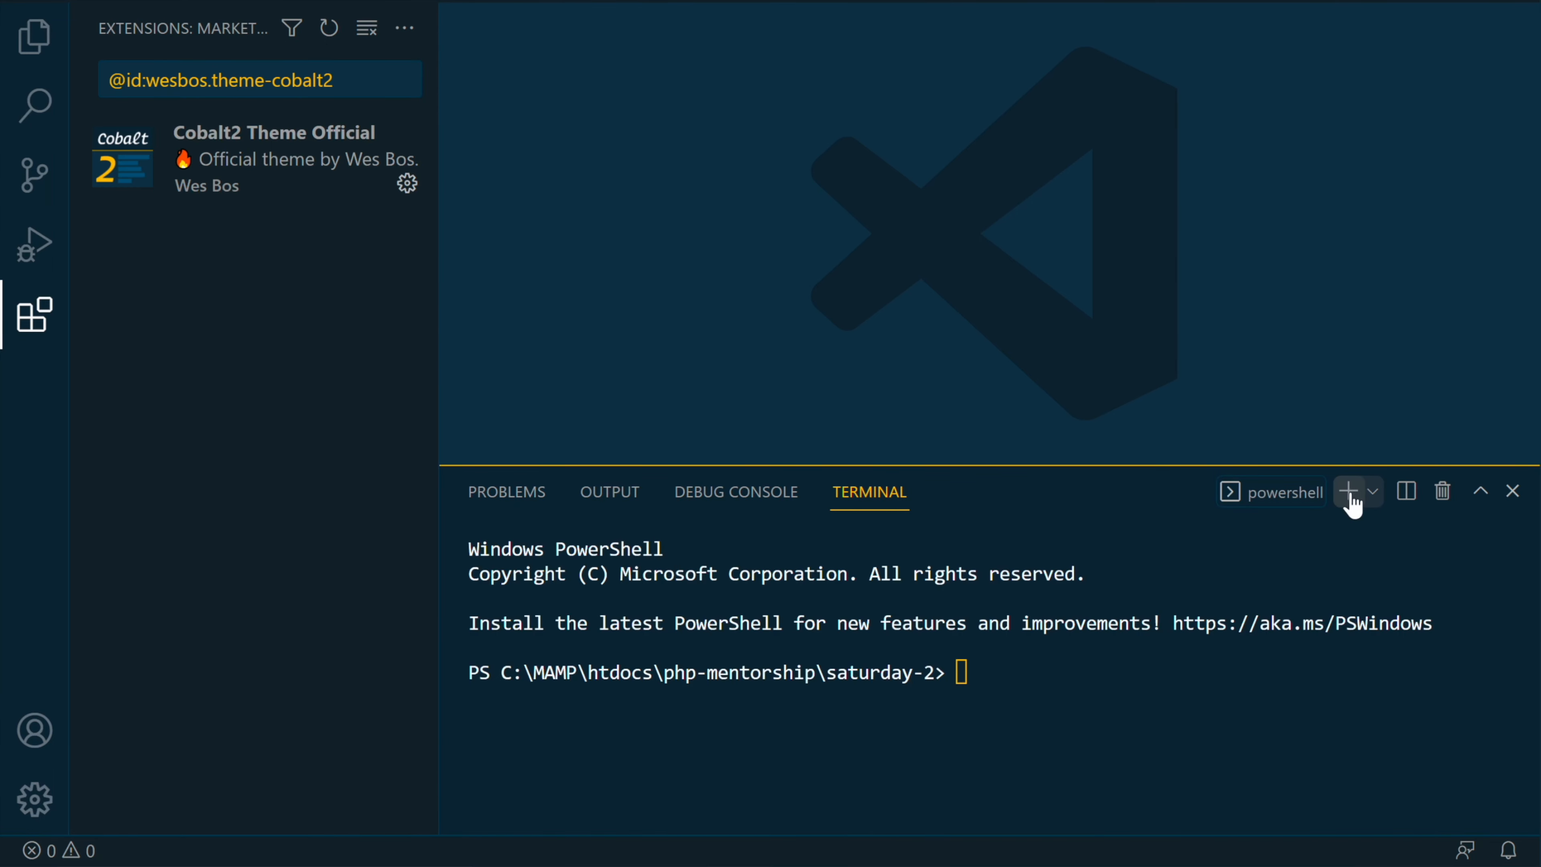
{"action": "left_click", "coordinate": [1369, 492]}
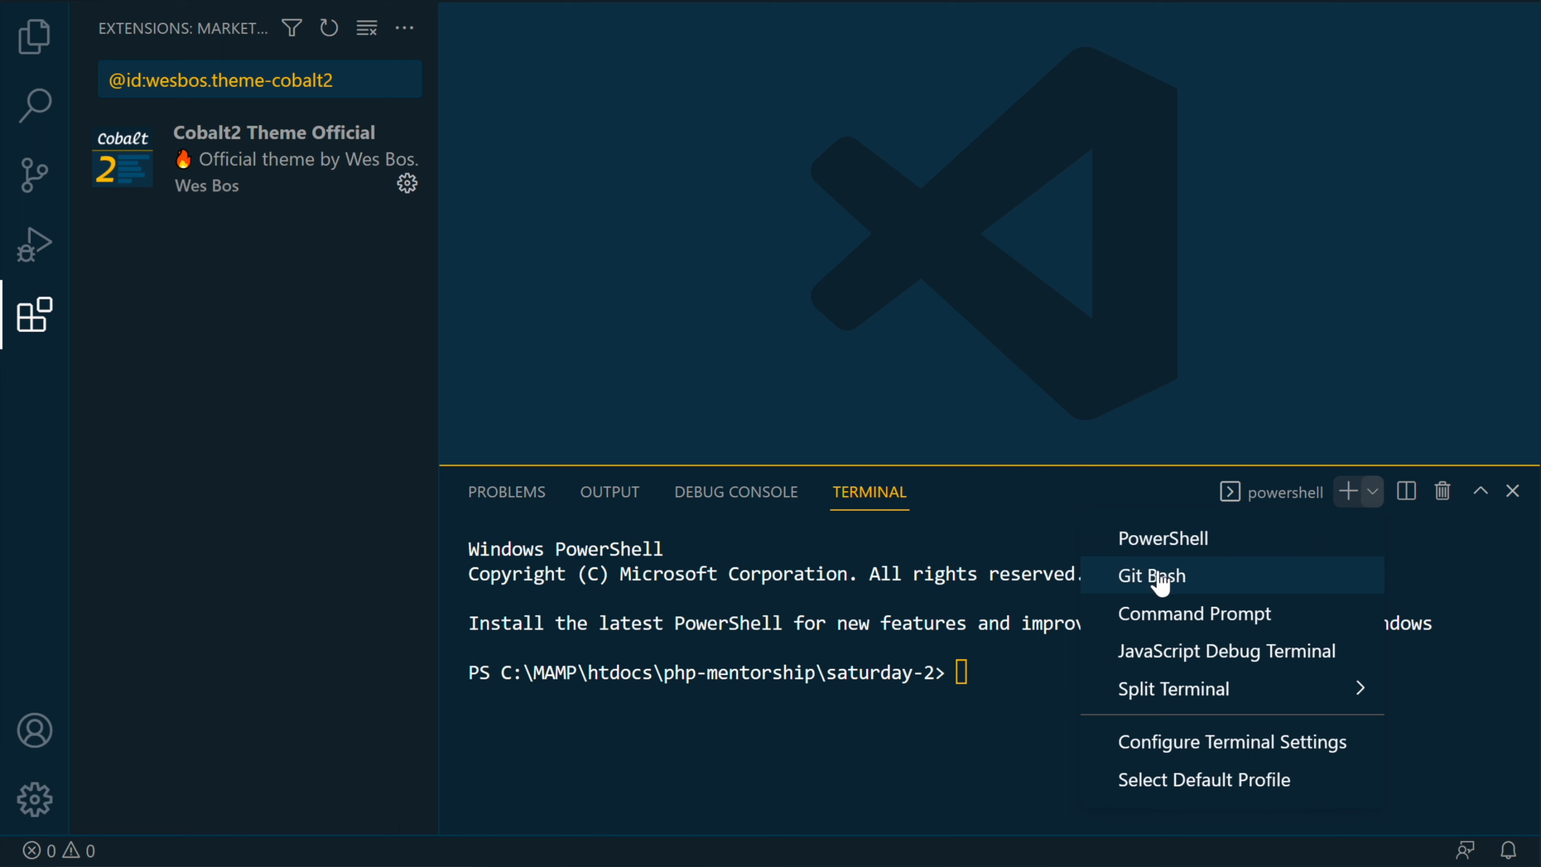
{"action": "left_click", "coordinate": [687, 759]}
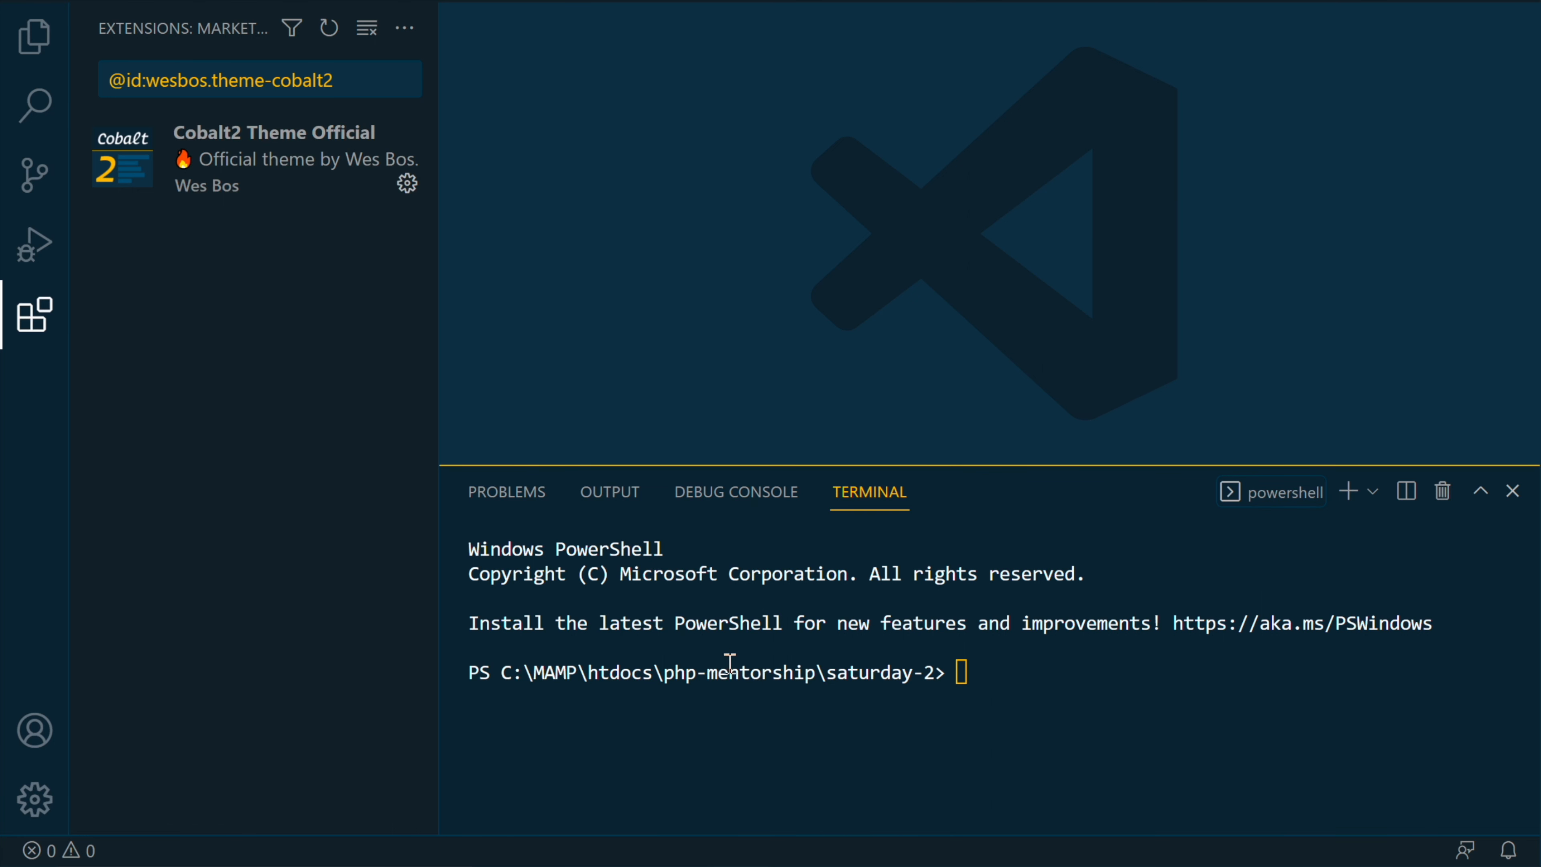
Step: Add a Git Bash terminal alongside the PowerShell one
{"action": "right_click", "coordinate": [1274, 493]}
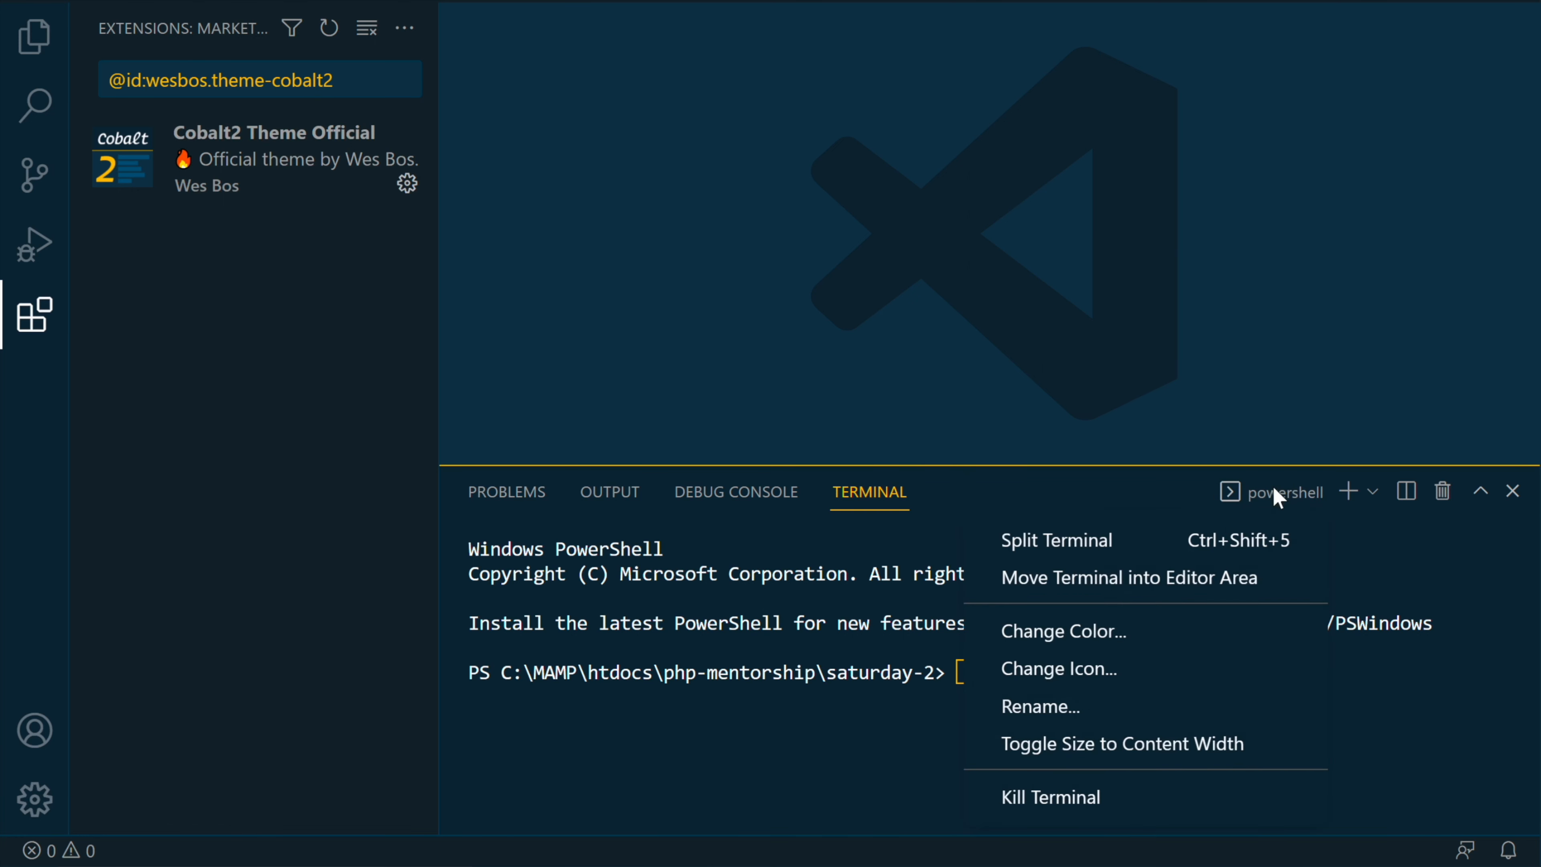
{"action": "left_click", "coordinate": [1370, 493]}
{"action": "left_click", "coordinate": [1371, 493]}
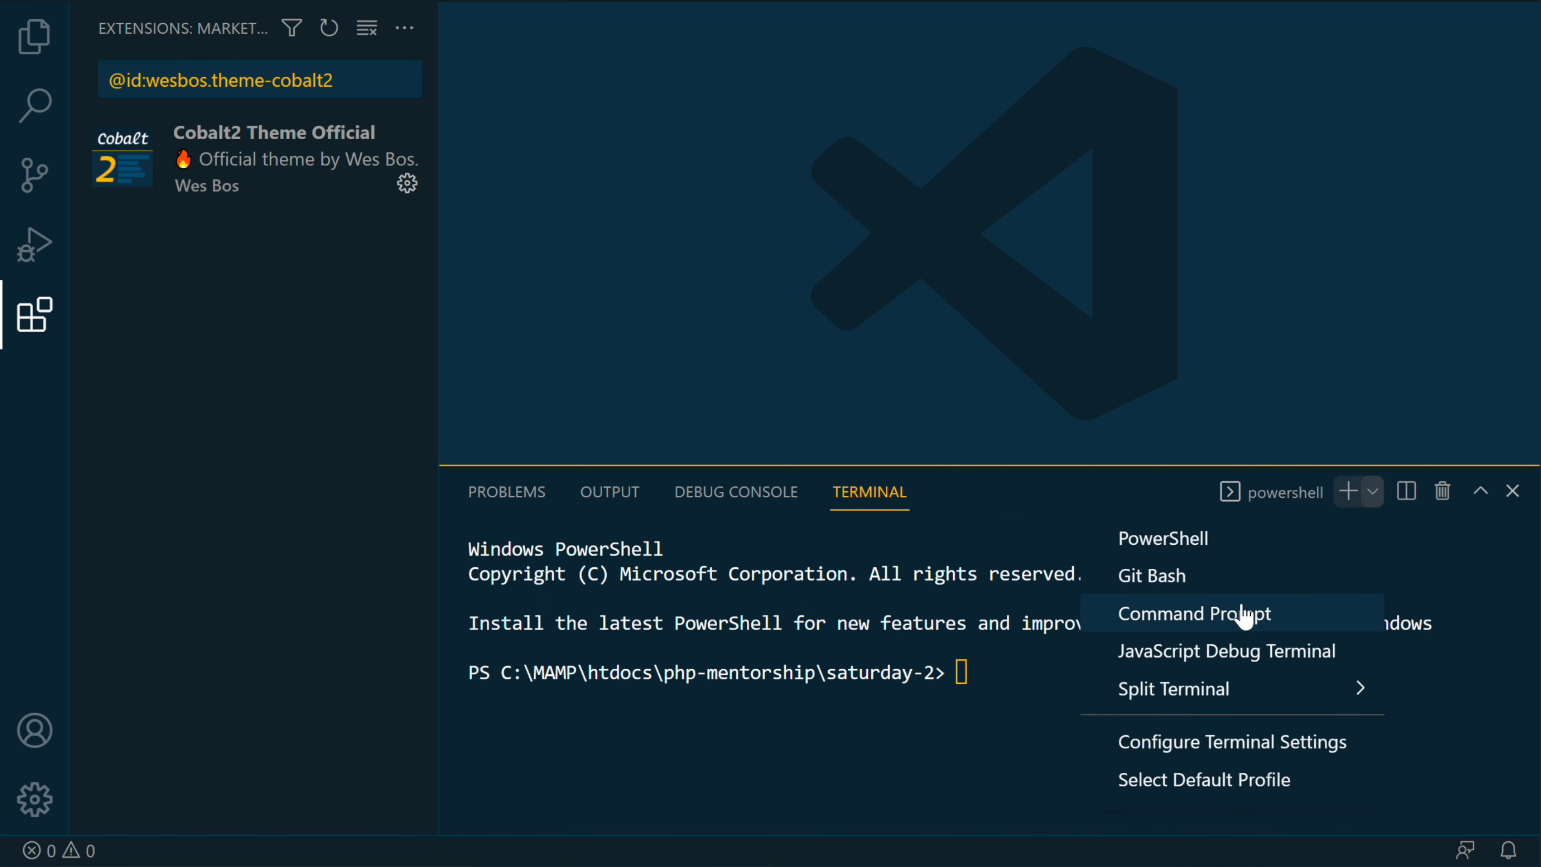
{"action": "left_click", "coordinate": [1197, 577]}
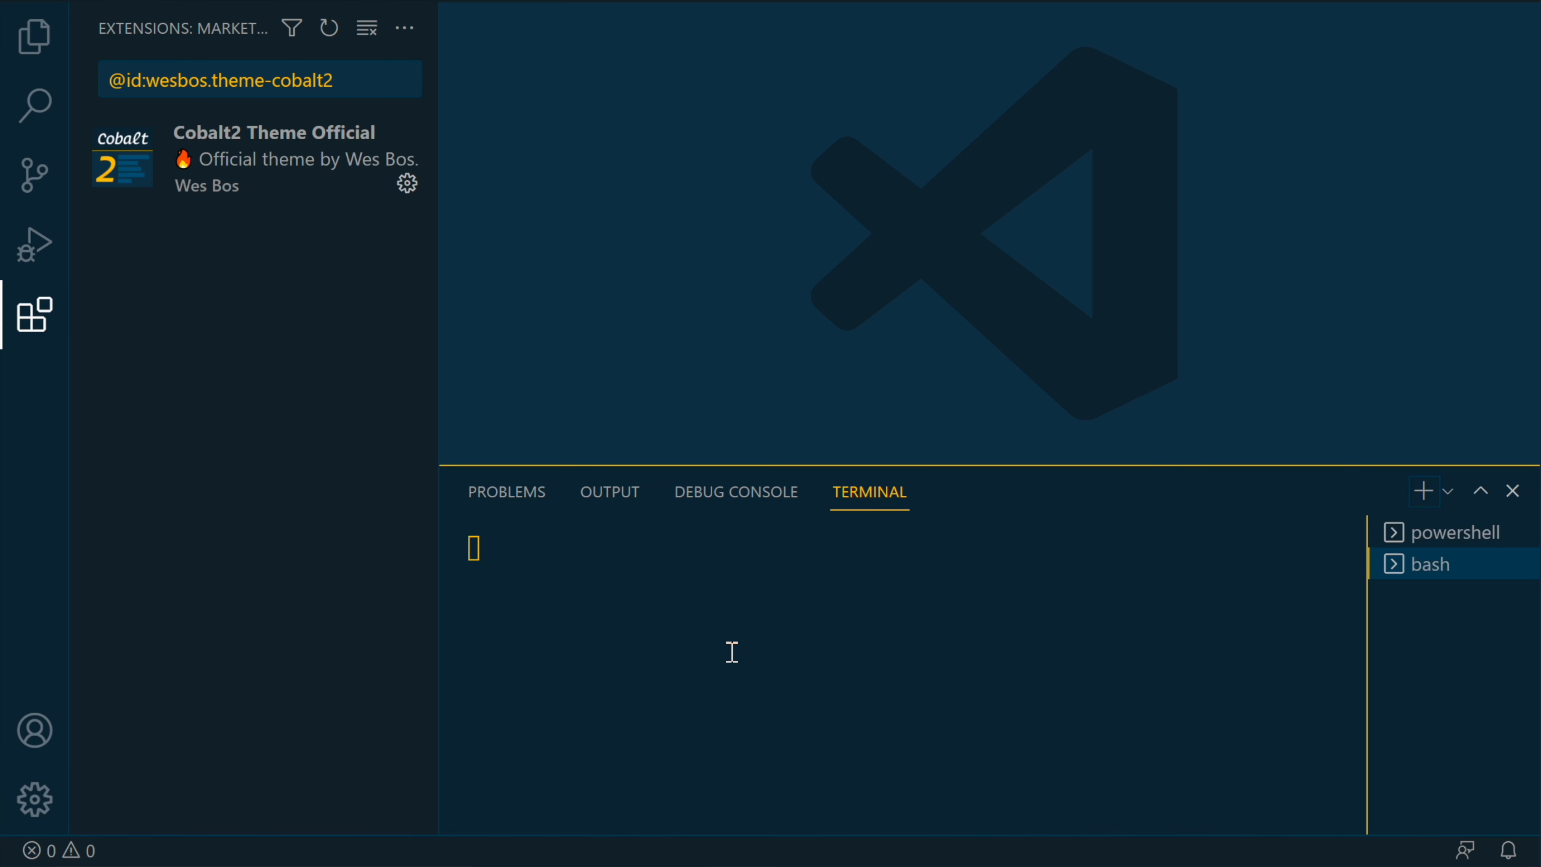
Step: Kill the PowerShell terminals and list the folder contents with ls in the Git Bash terminal
{"action": "left_click", "coordinate": [1485, 533]}
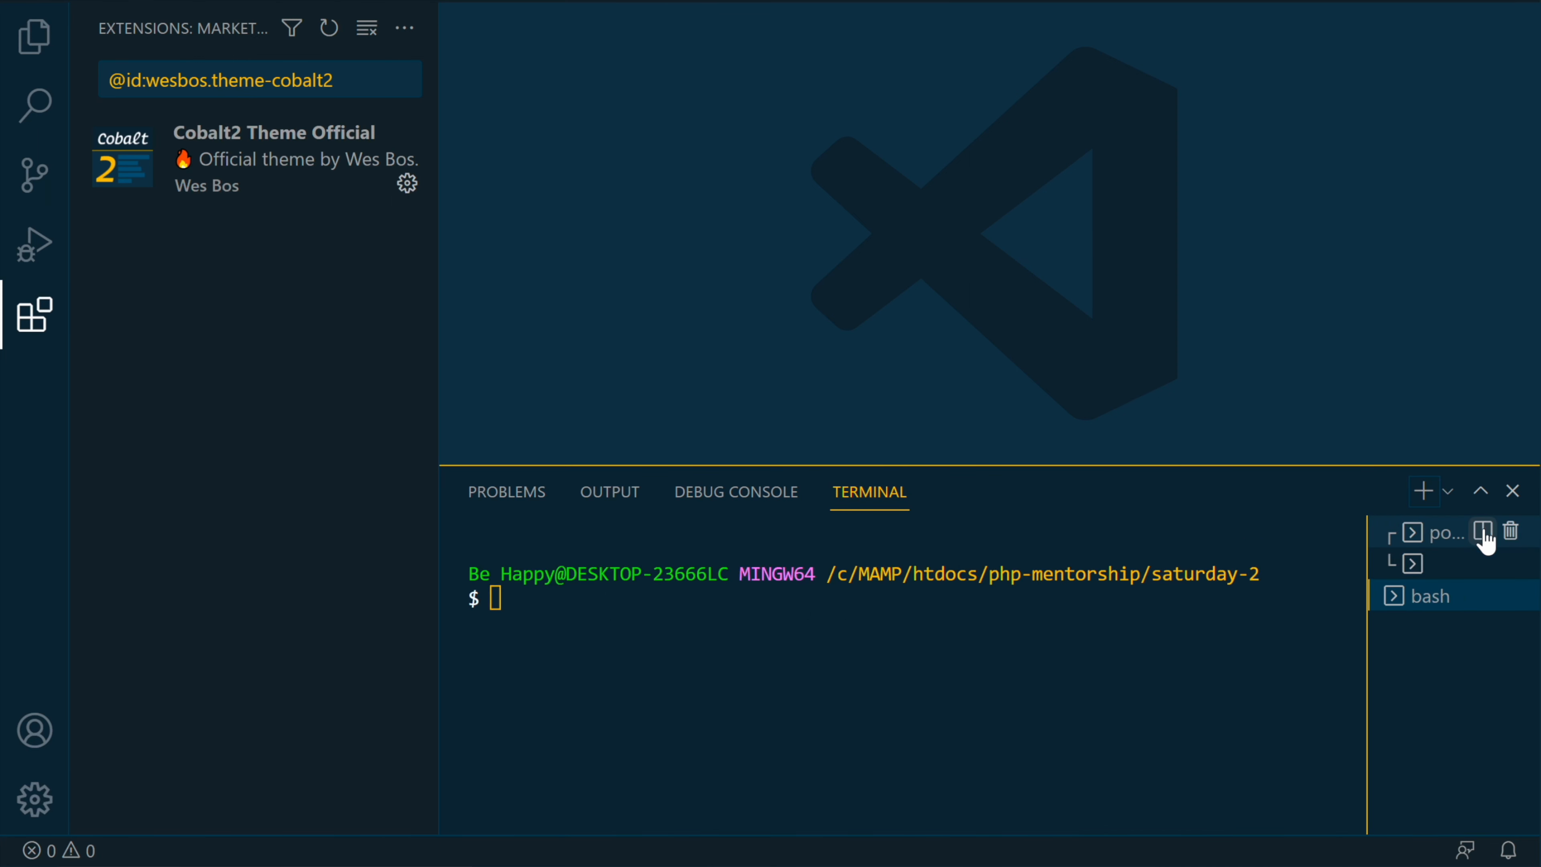
{"action": "left_click", "coordinate": [1514, 531]}
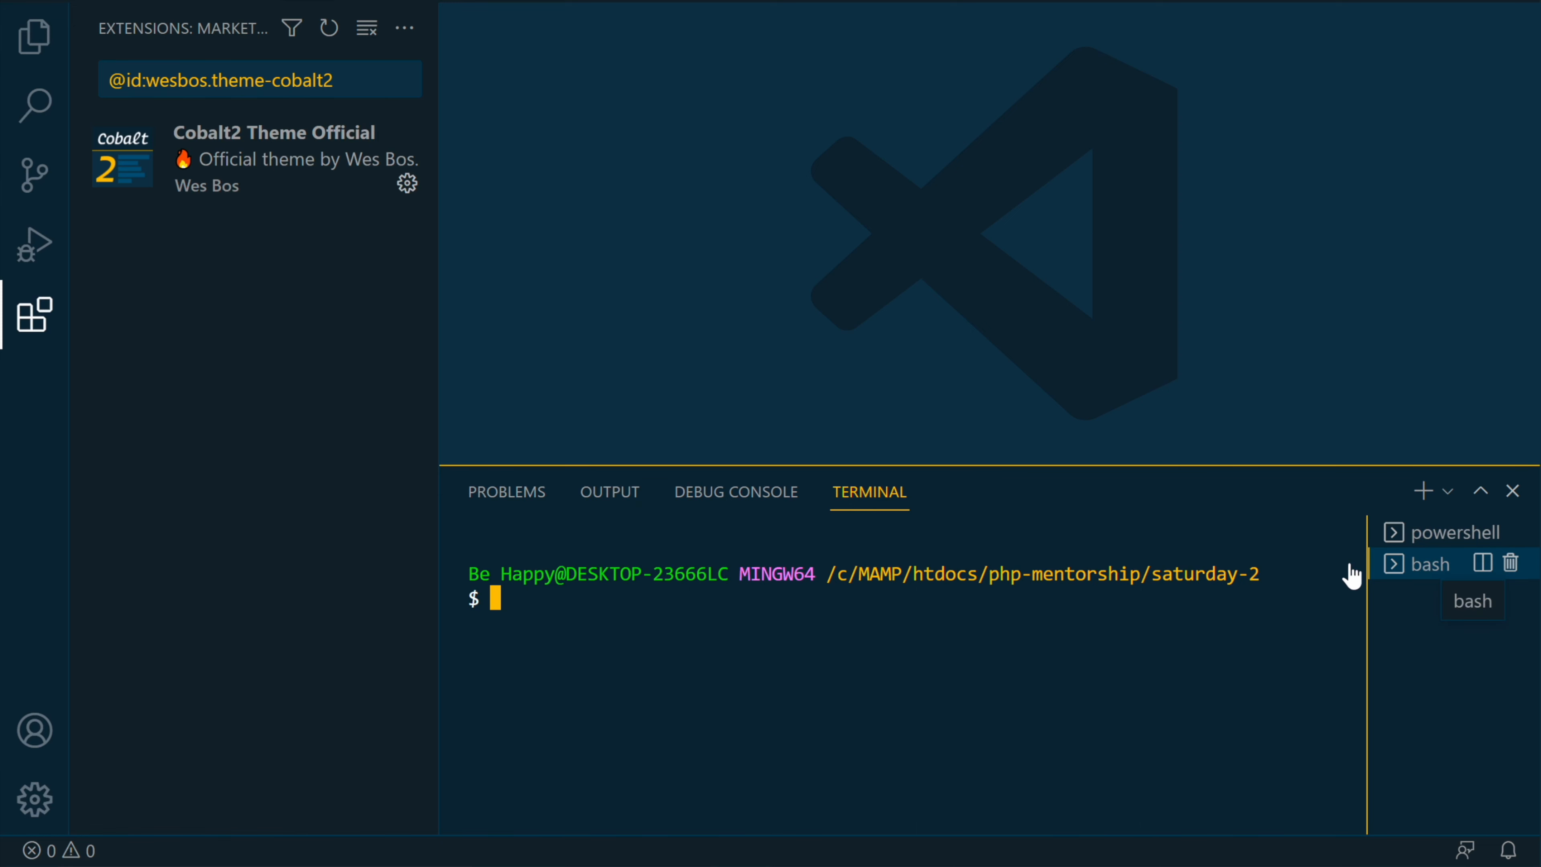
{"action": "left_click", "coordinate": [1437, 536]}
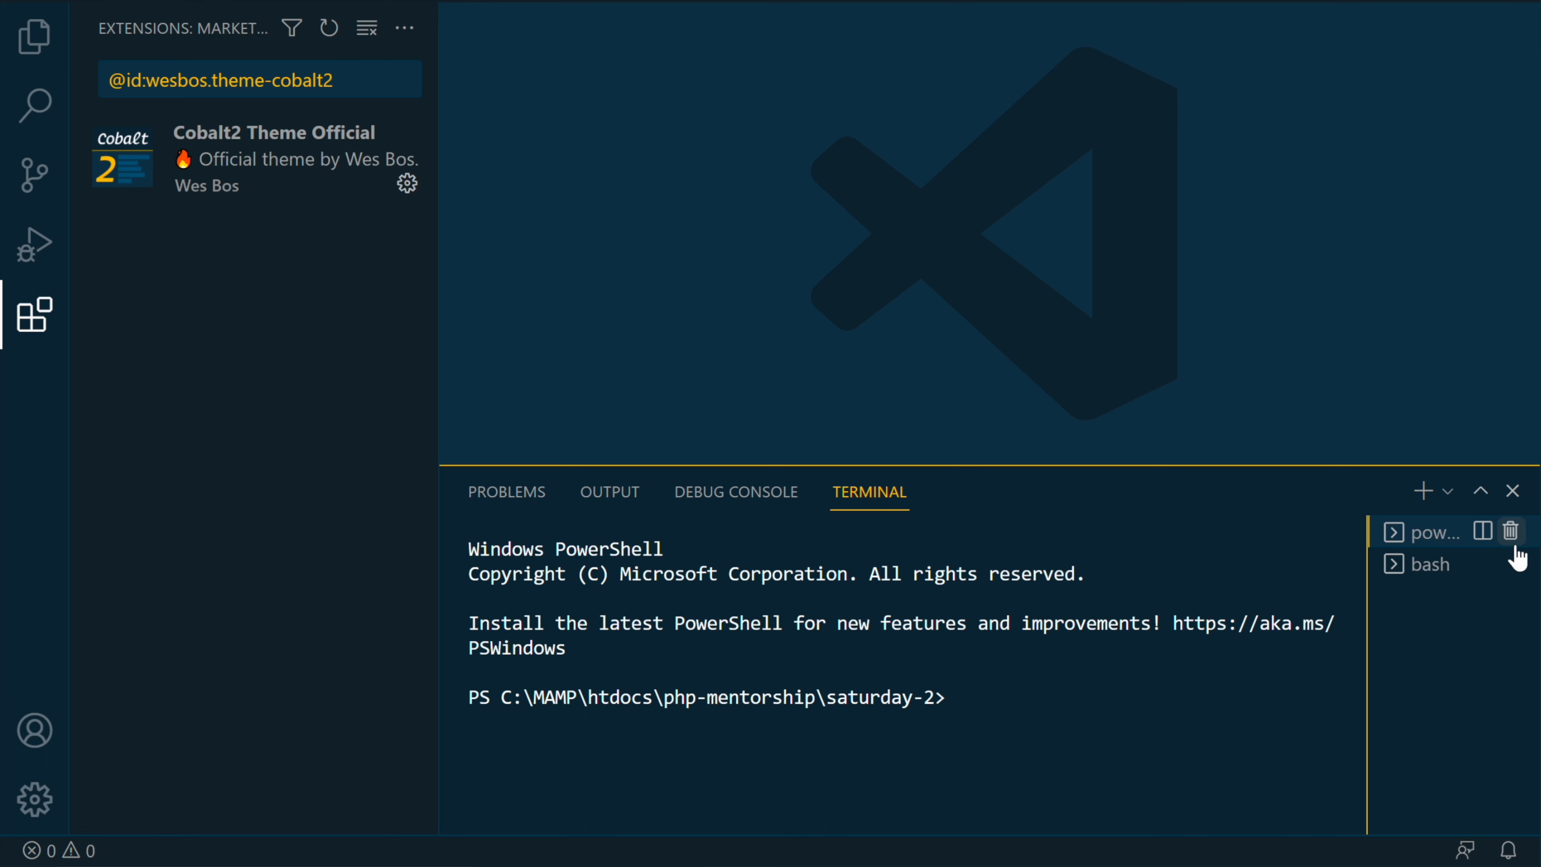
{"action": "left_click", "coordinate": [1511, 532]}
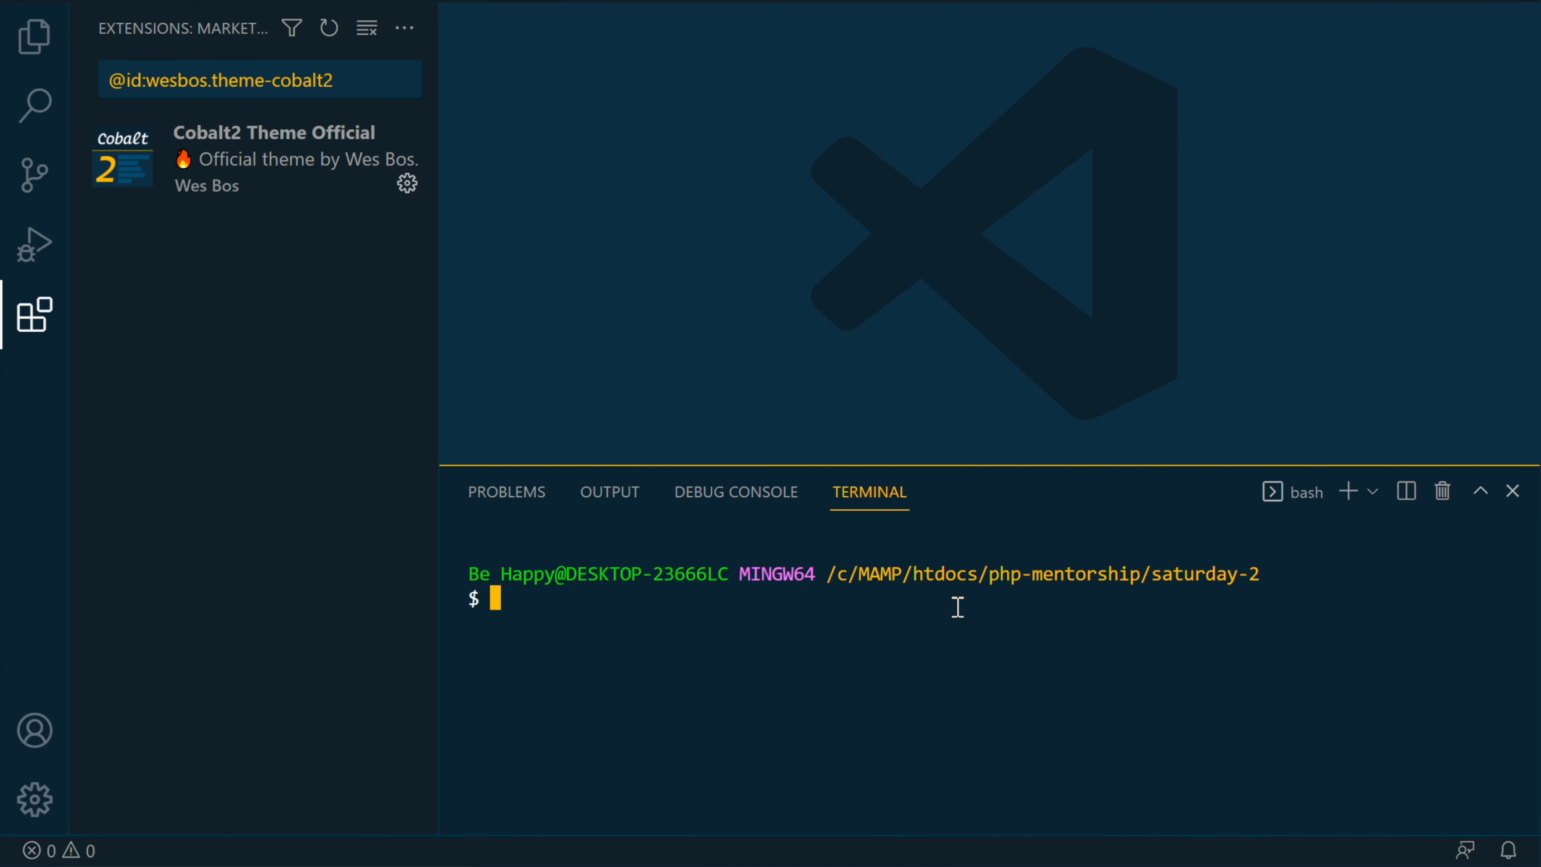
{"action": "type", "text": "ls"}
{"action": "key", "text": "Return"}
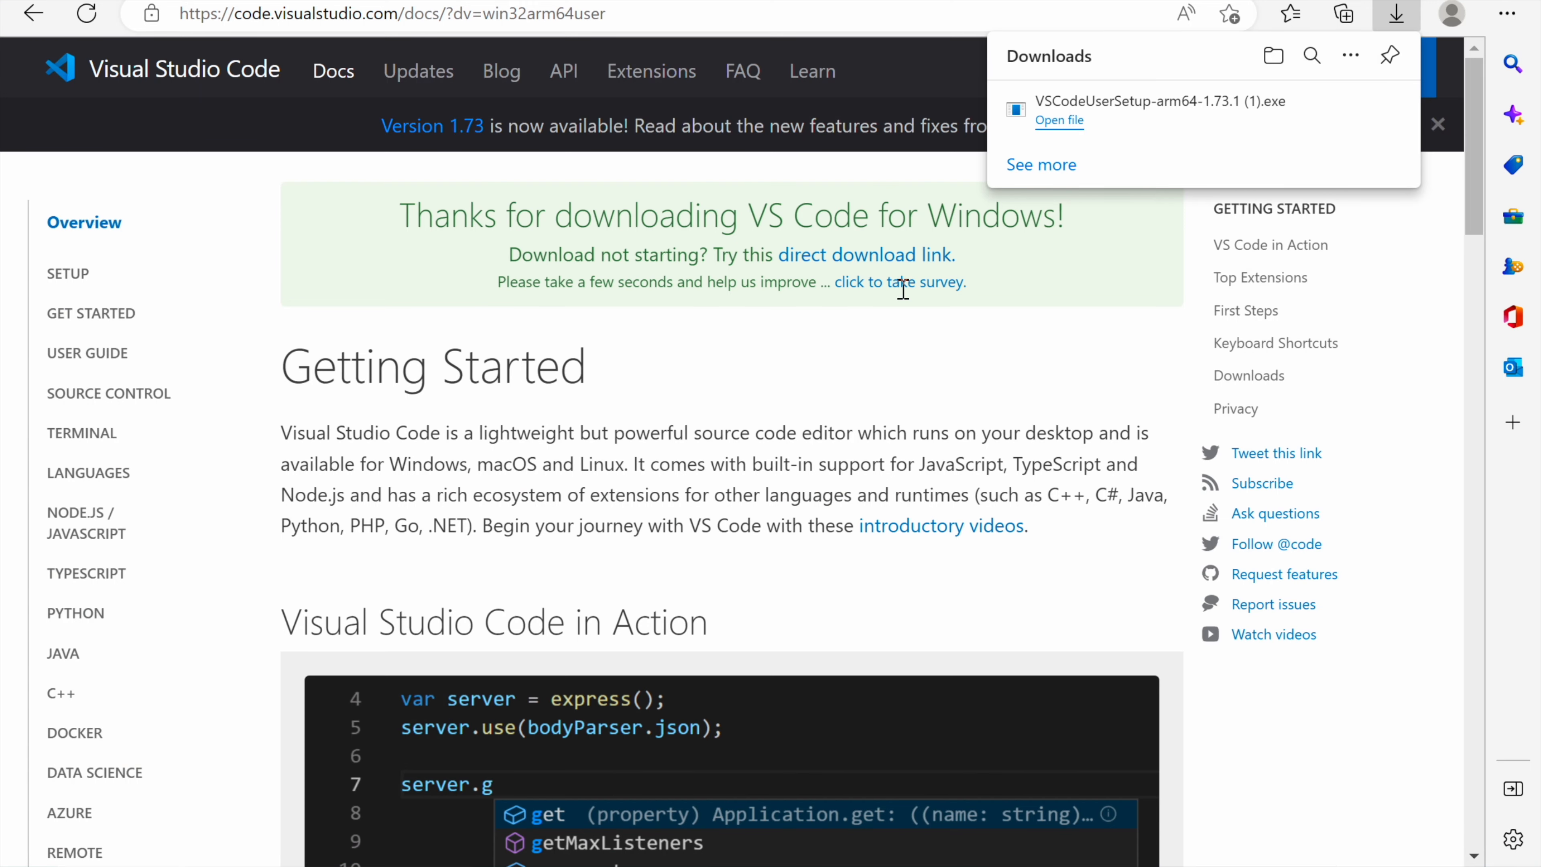
Step: Switch to File Explorer, open the test-tutorial folder with Visual Studio Code, and trust the folder's authors
{"action": "left_click", "coordinate": [1053, 354]}
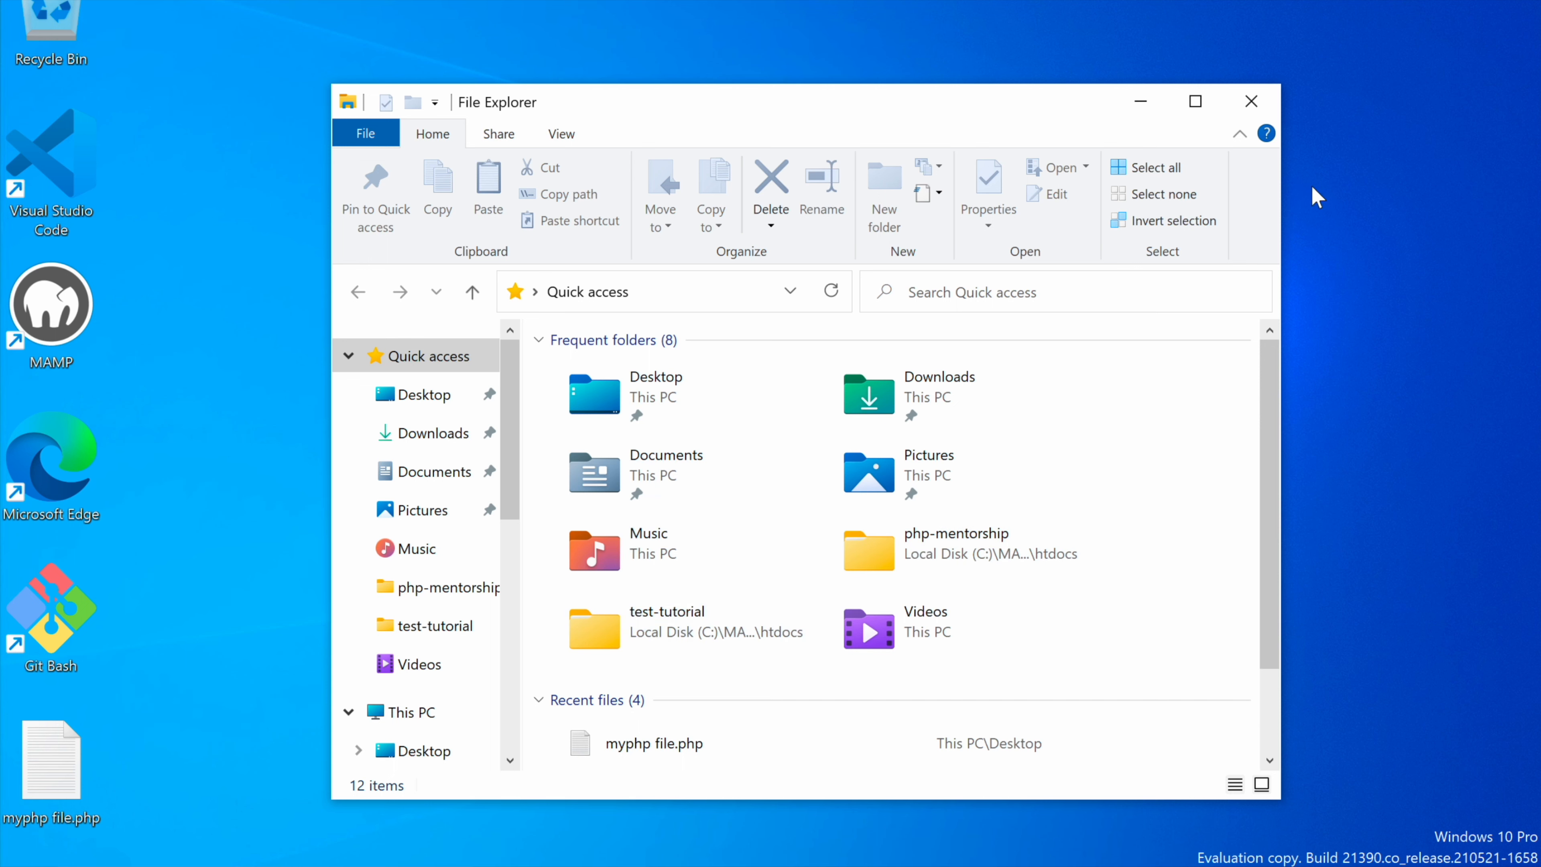
{"action": "left_click", "coordinate": [1195, 101]}
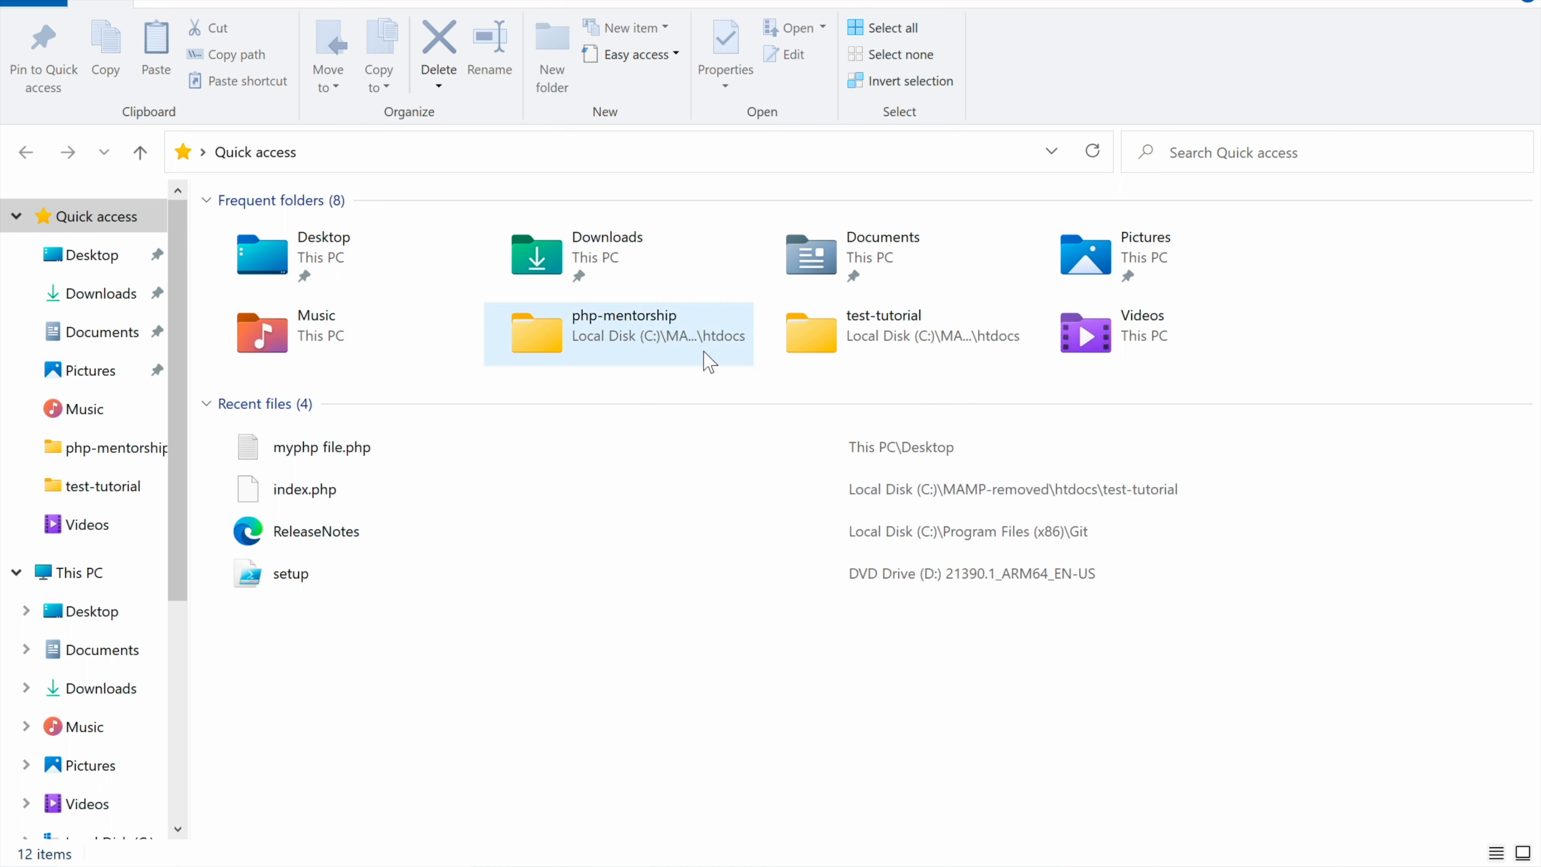
{"action": "right_click", "coordinate": [862, 344]}
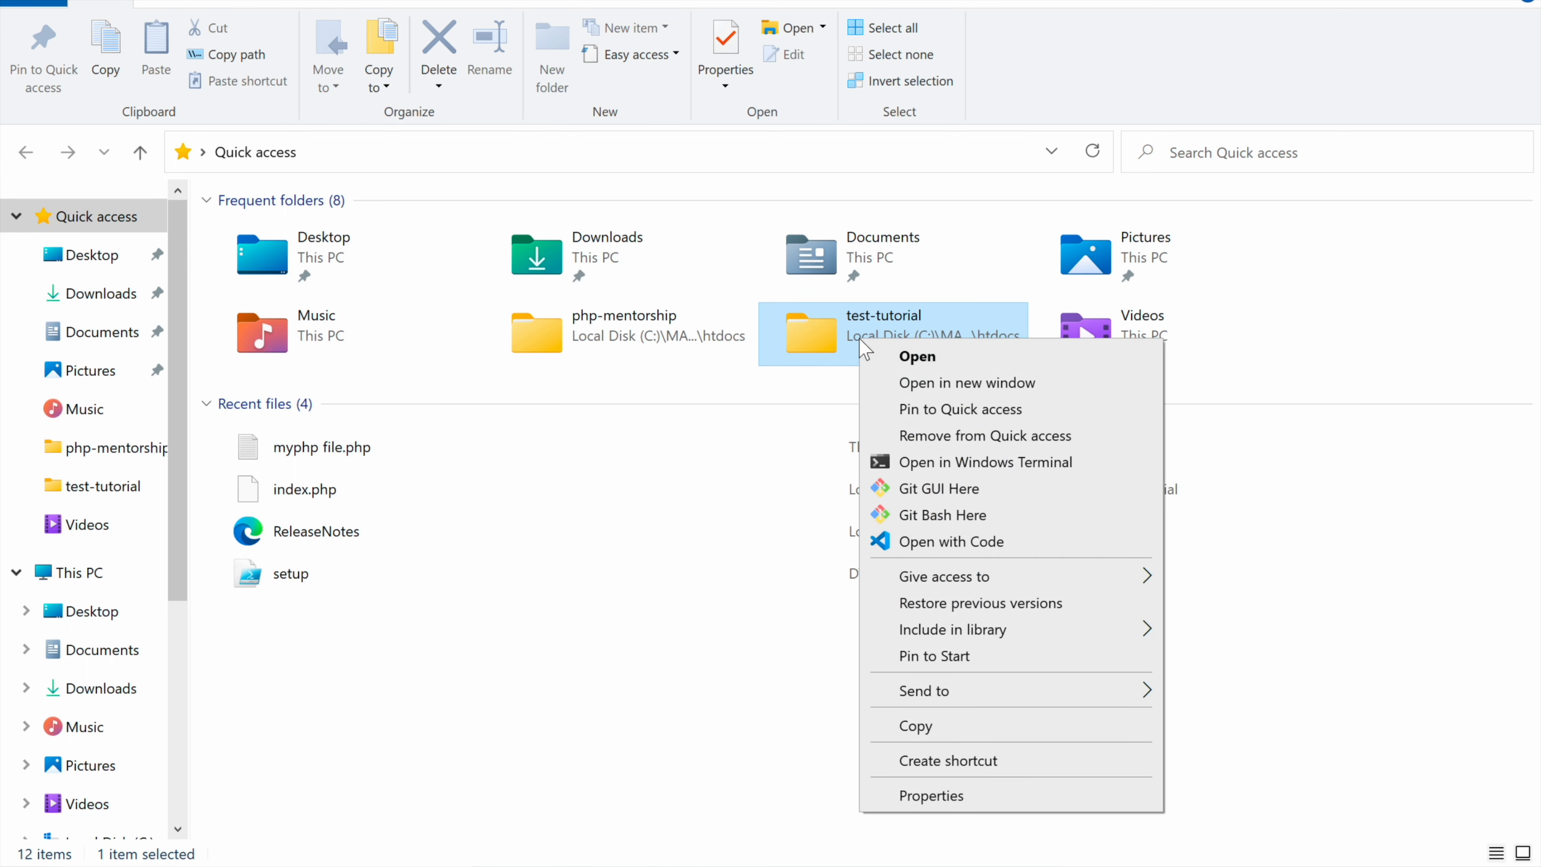
{"action": "left_click", "coordinate": [946, 542]}
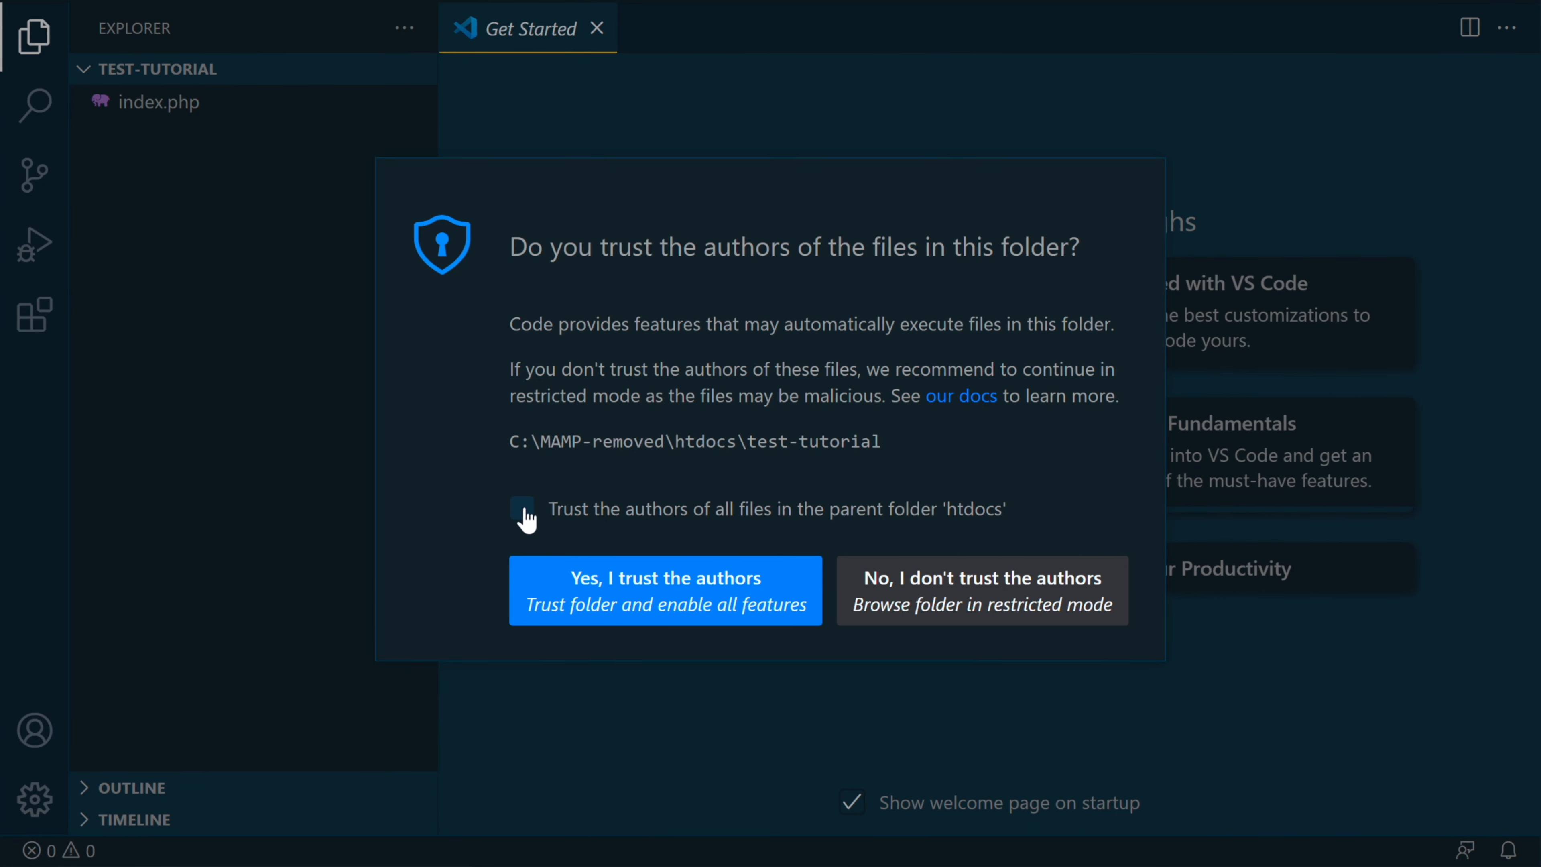
{"action": "left_click", "coordinate": [616, 602]}
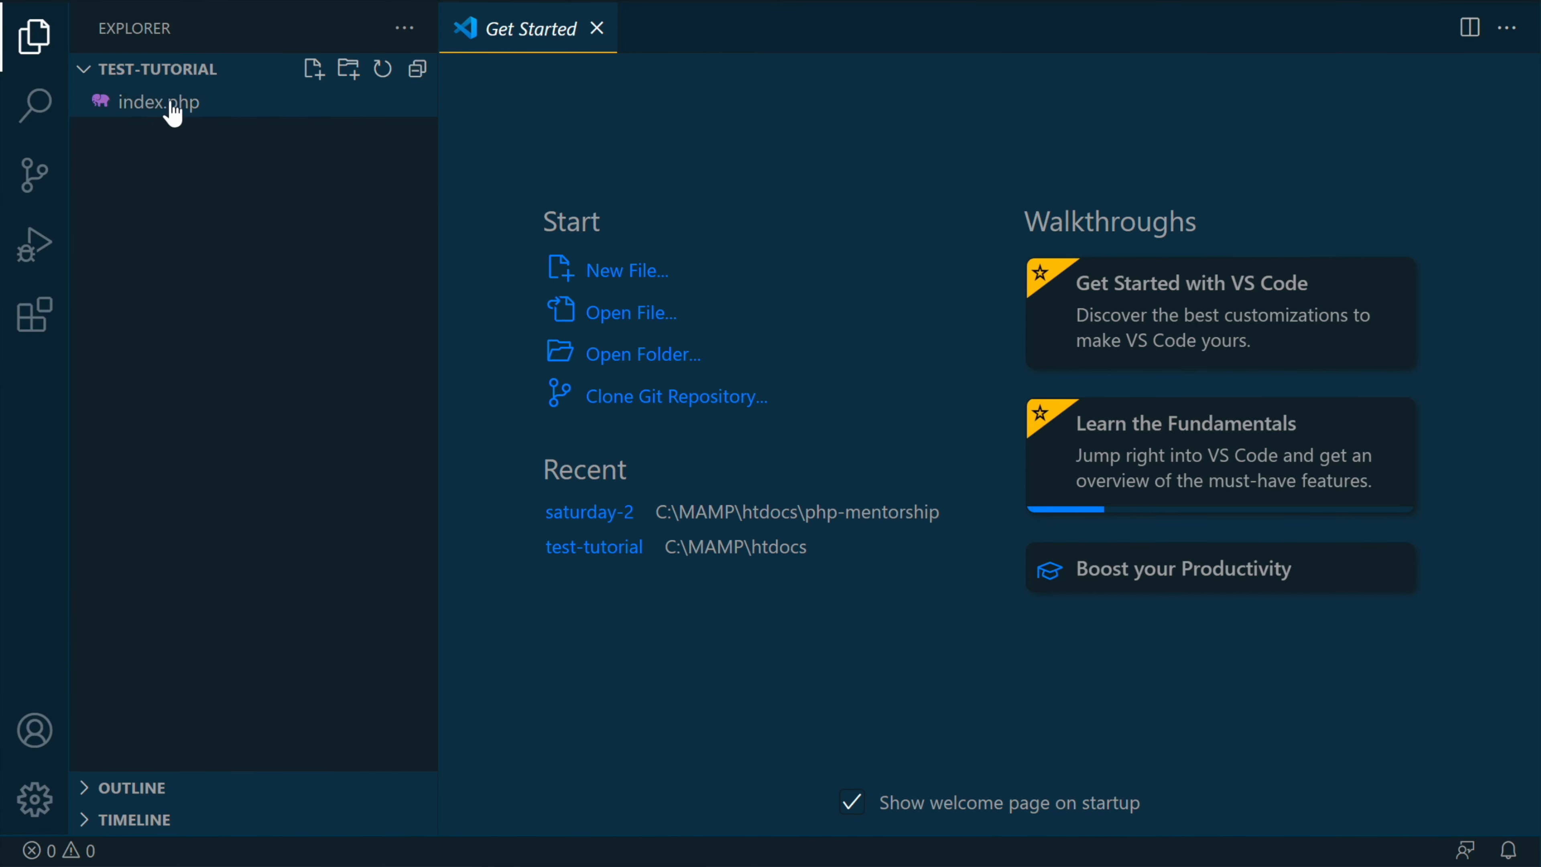
Step: Open index.php and create a new file named about.php in the test-tutorial folder
{"action": "left_click", "coordinate": [157, 102]}
{"action": "left_click", "coordinate": [313, 69]}
{"action": "type", "text": "about.php"}
{"action": "key", "text": "Return"}
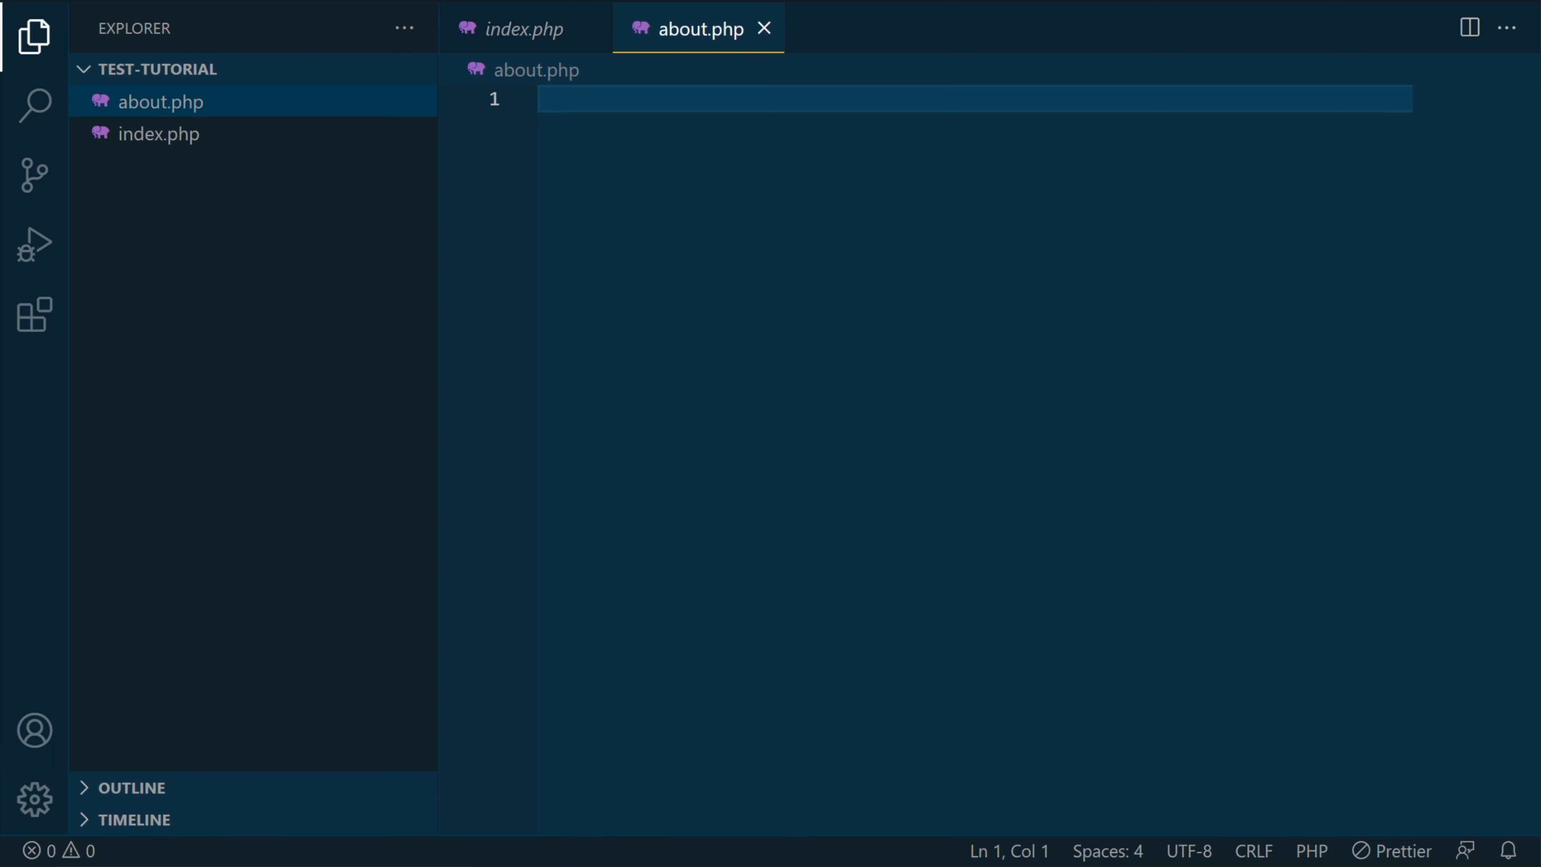